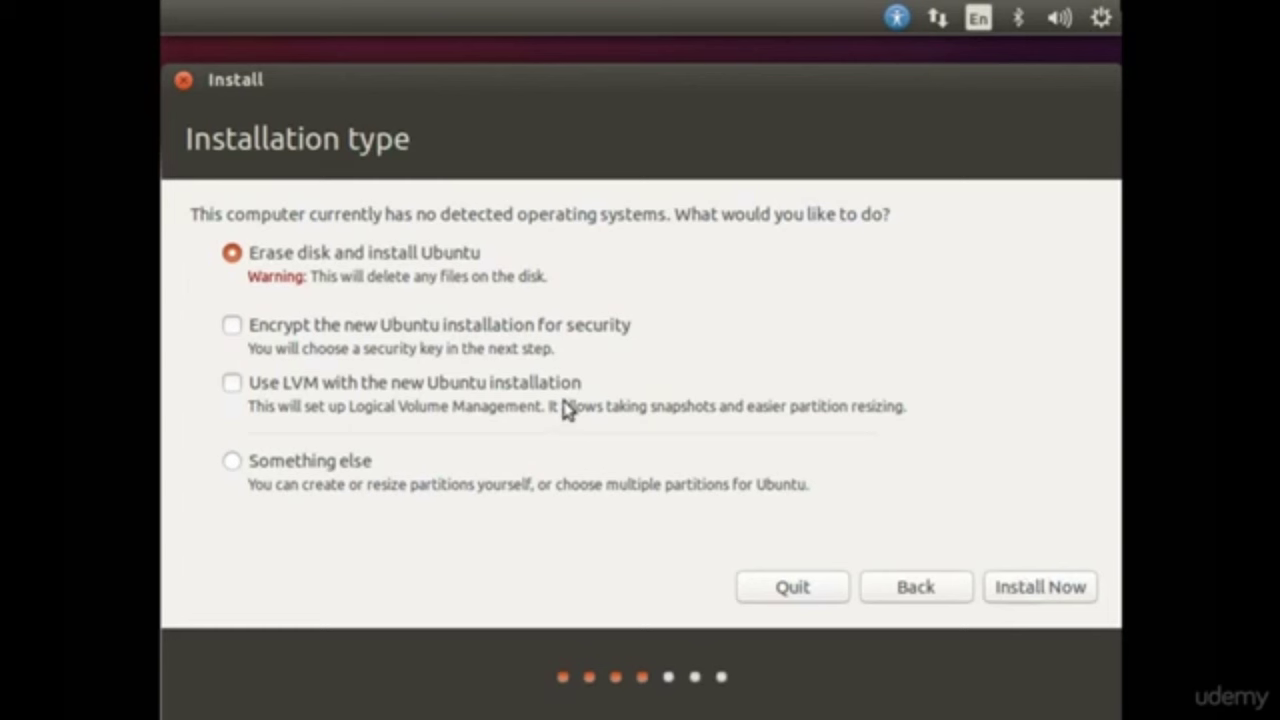
- Choose "Something else" as the installation type and continue to manual partitioning
click(230, 466)
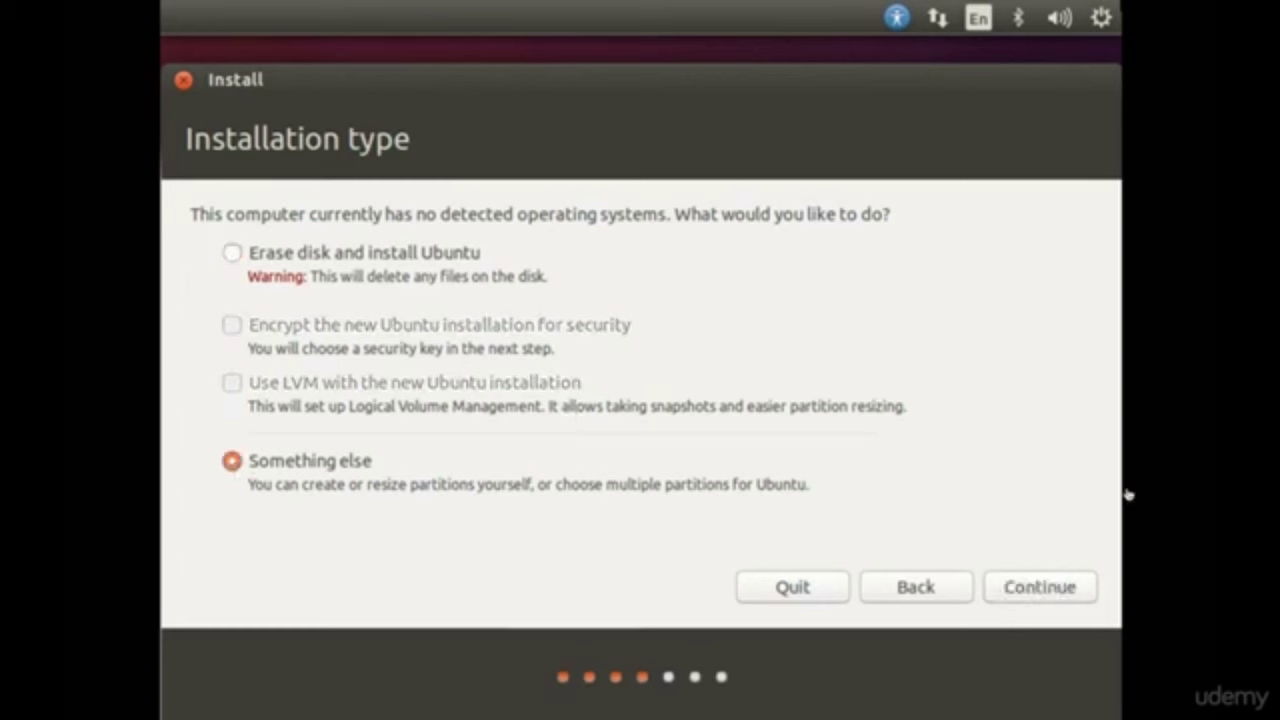
click(1060, 594)
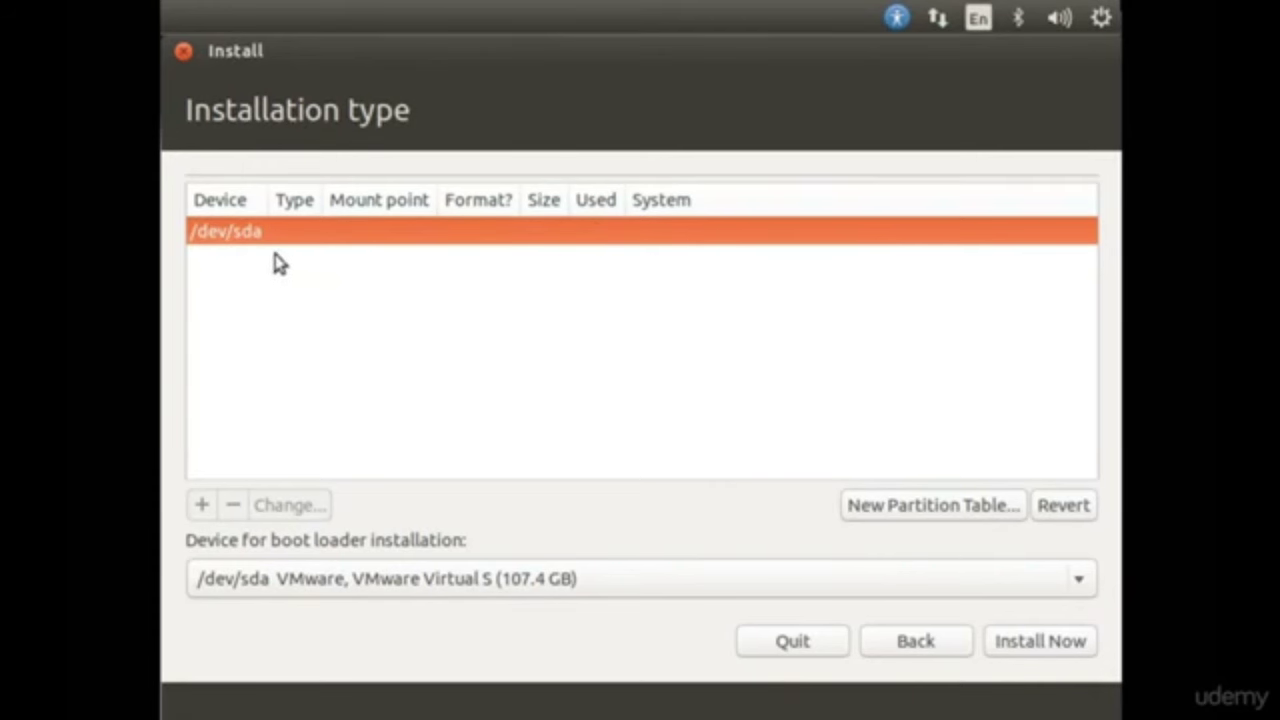
click(925, 510)
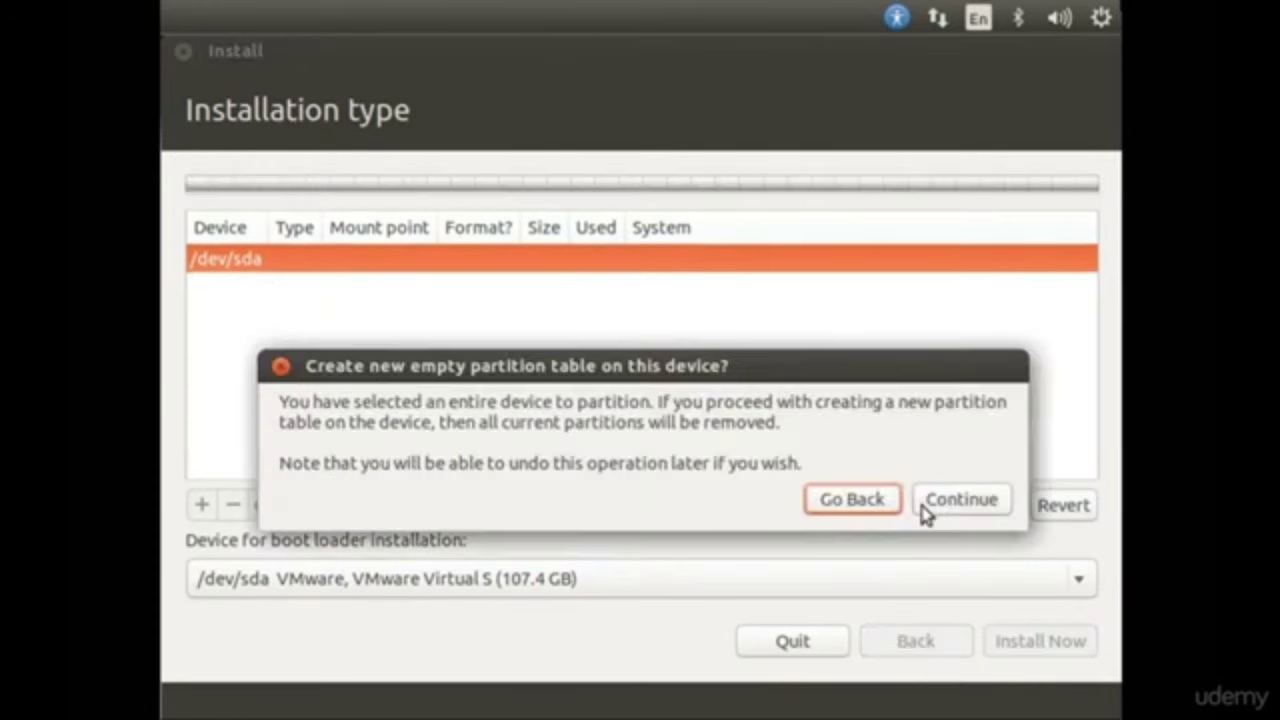
click(950, 500)
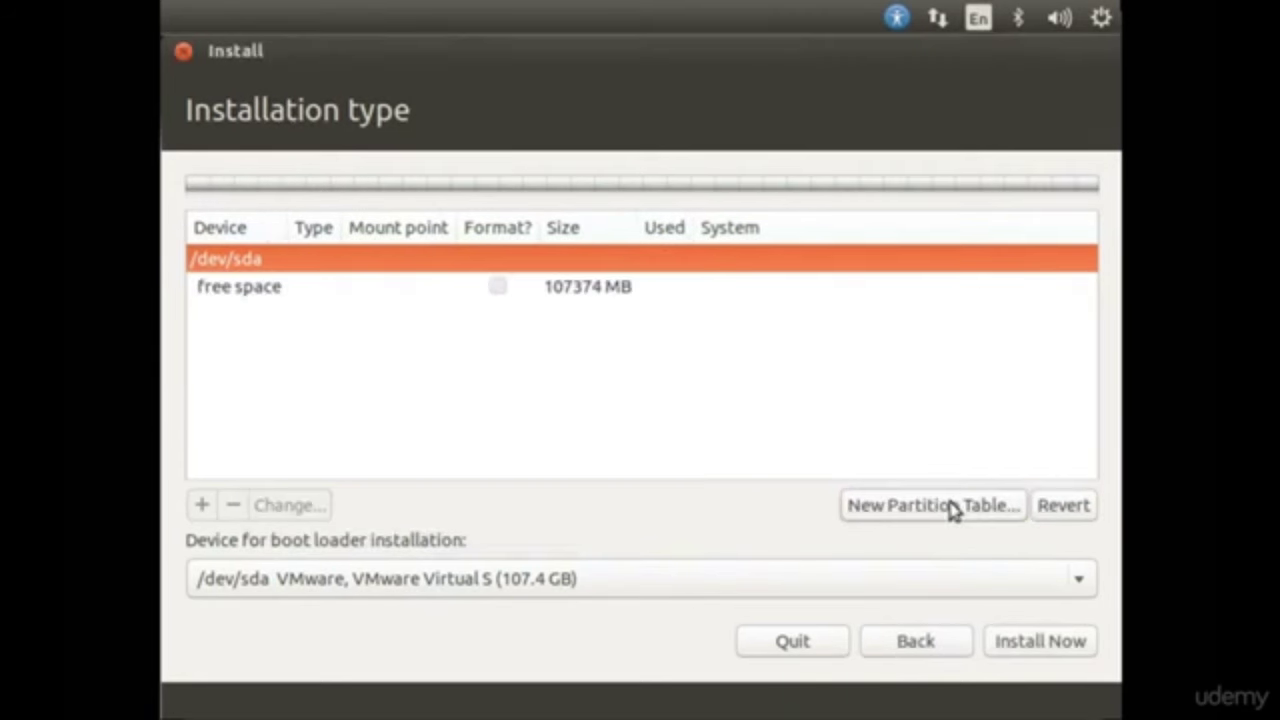
click(300, 294)
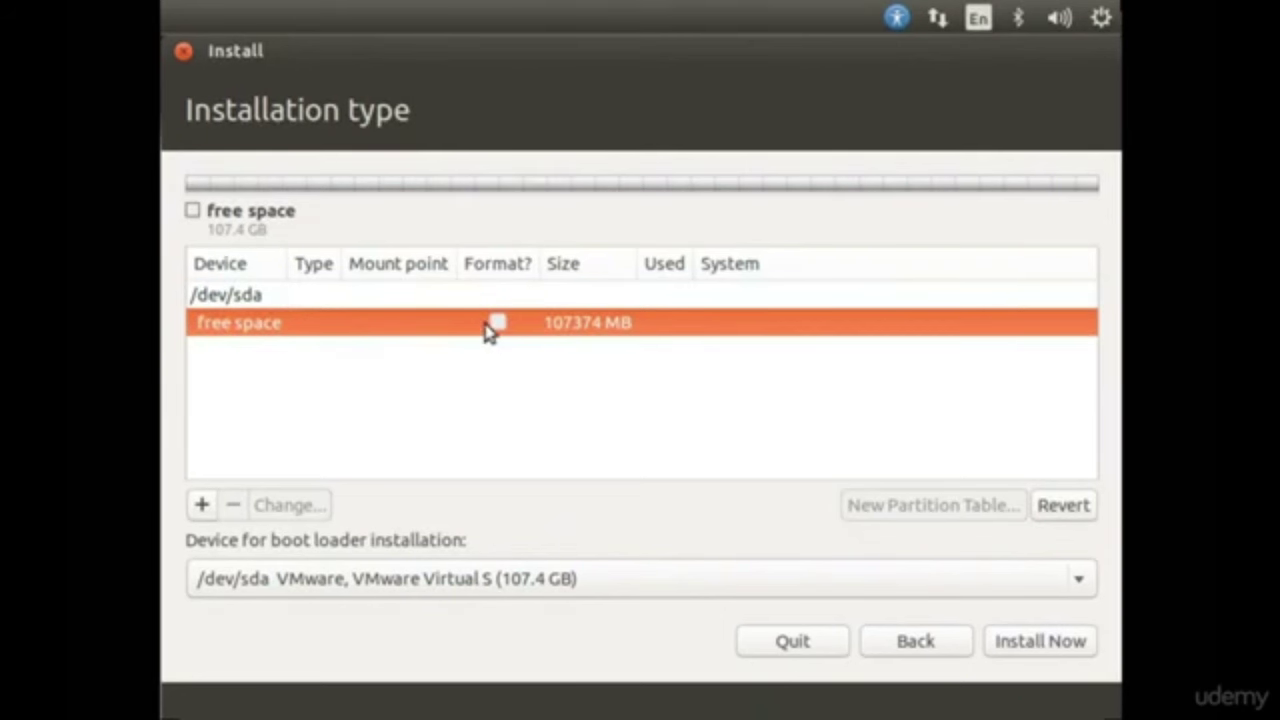
click(1060, 508)
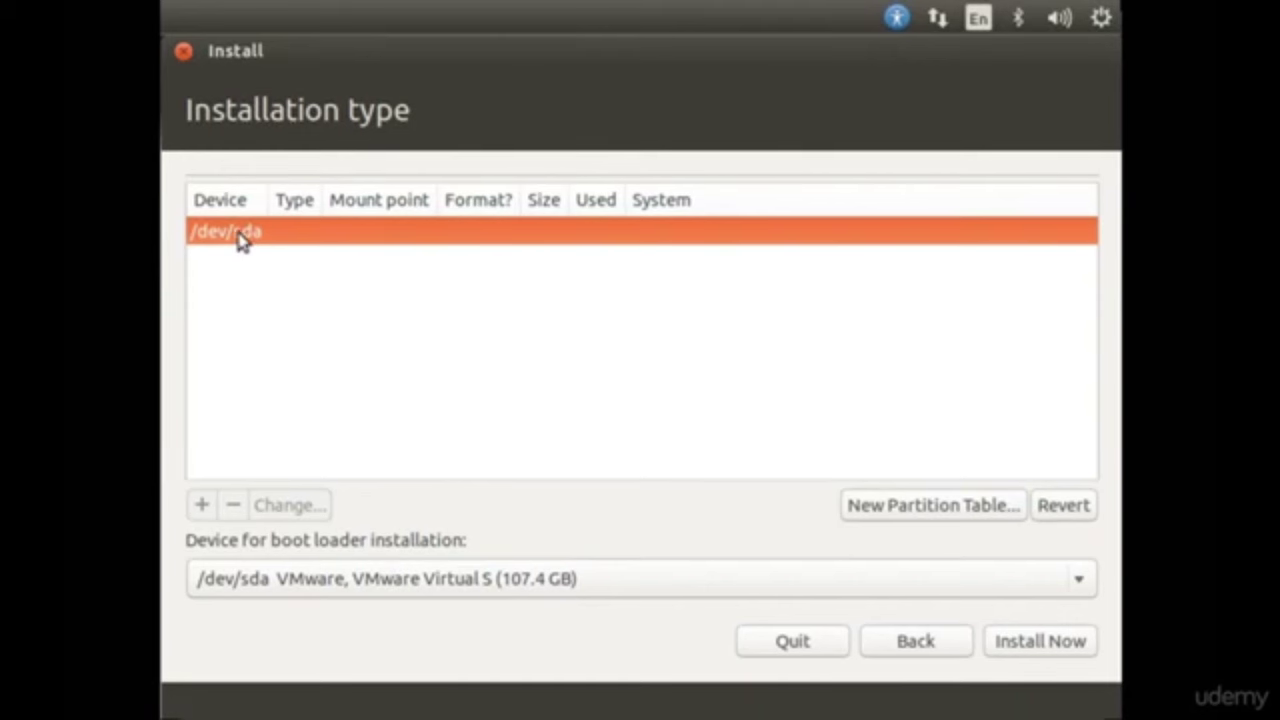
- Select /dev/sda as the boot loader device and create a new empty partition table on it
click(285, 567)
click(280, 583)
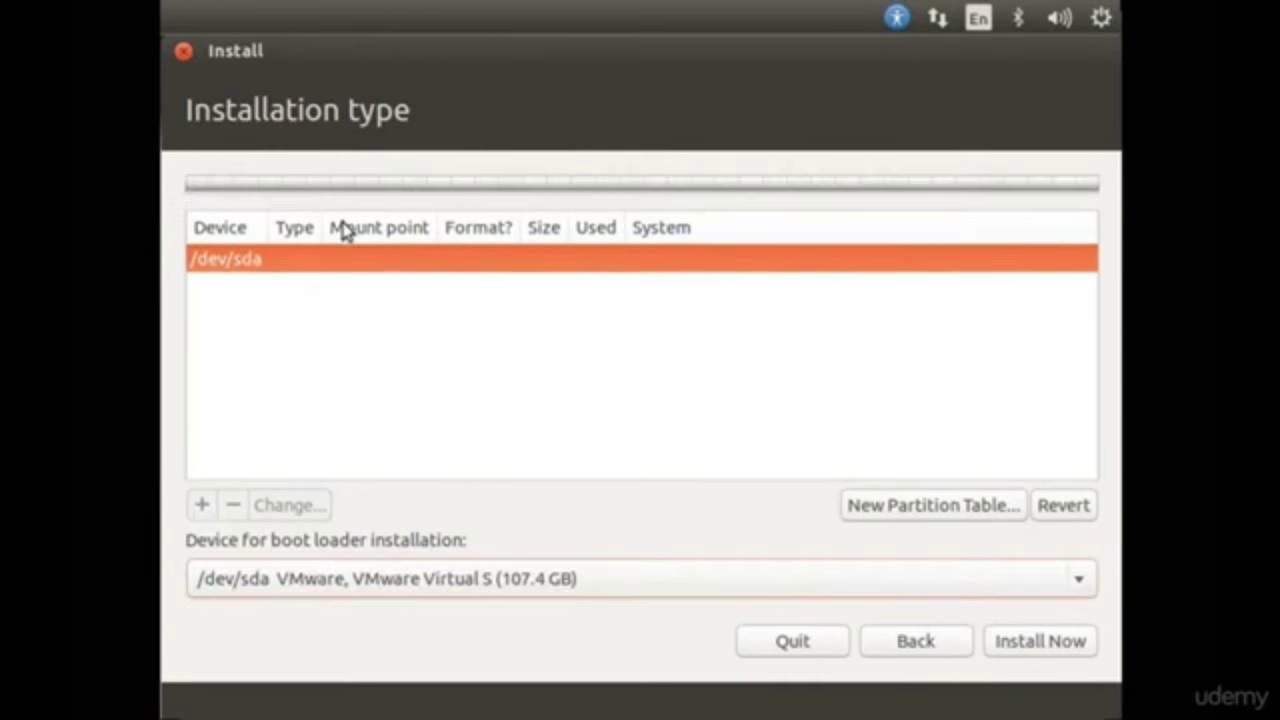
click(888, 508)
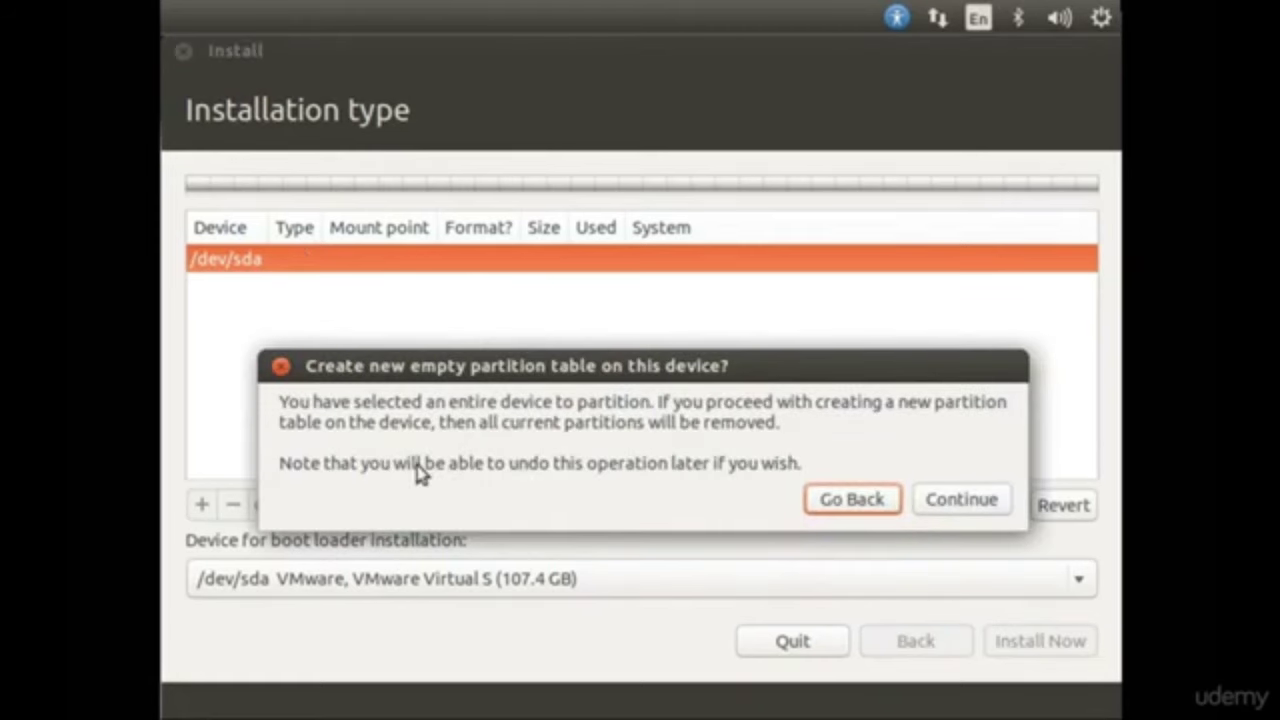
click(978, 502)
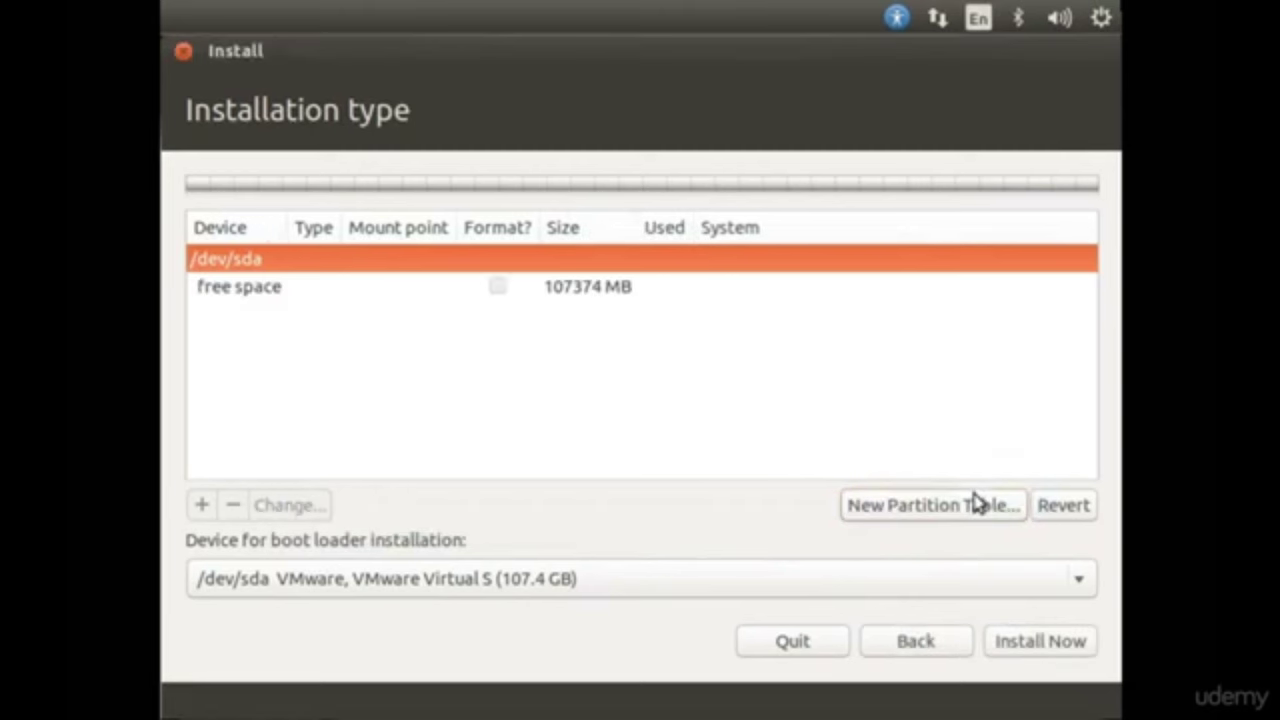
- Create a 2048 MB primary Ext4 partition mounted at /boot at the beginning of the free space
click(254, 292)
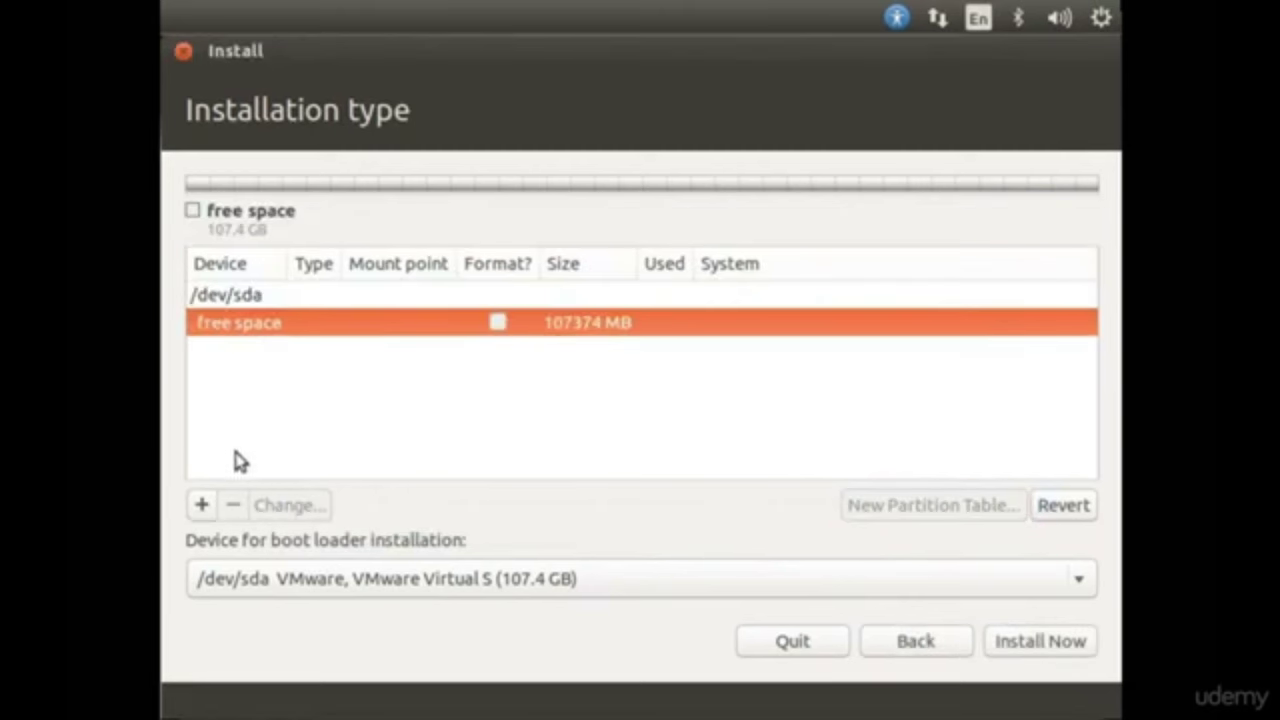
click(201, 505)
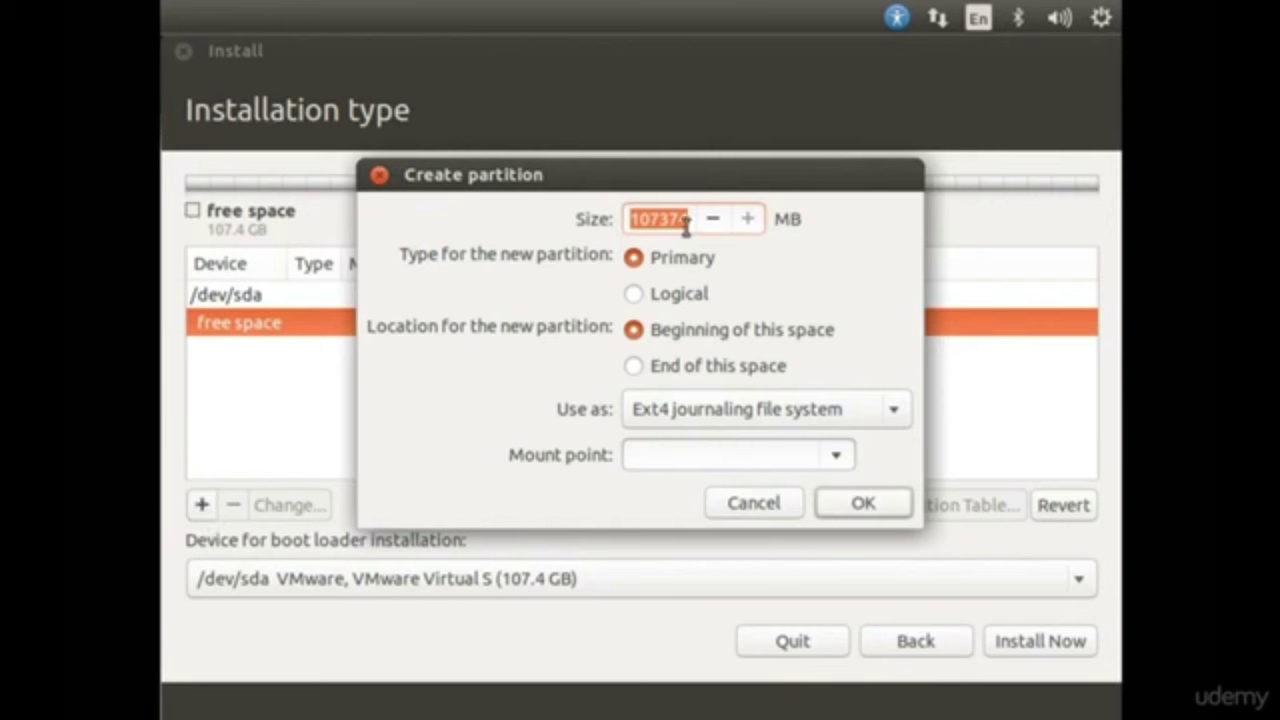
text(2048)
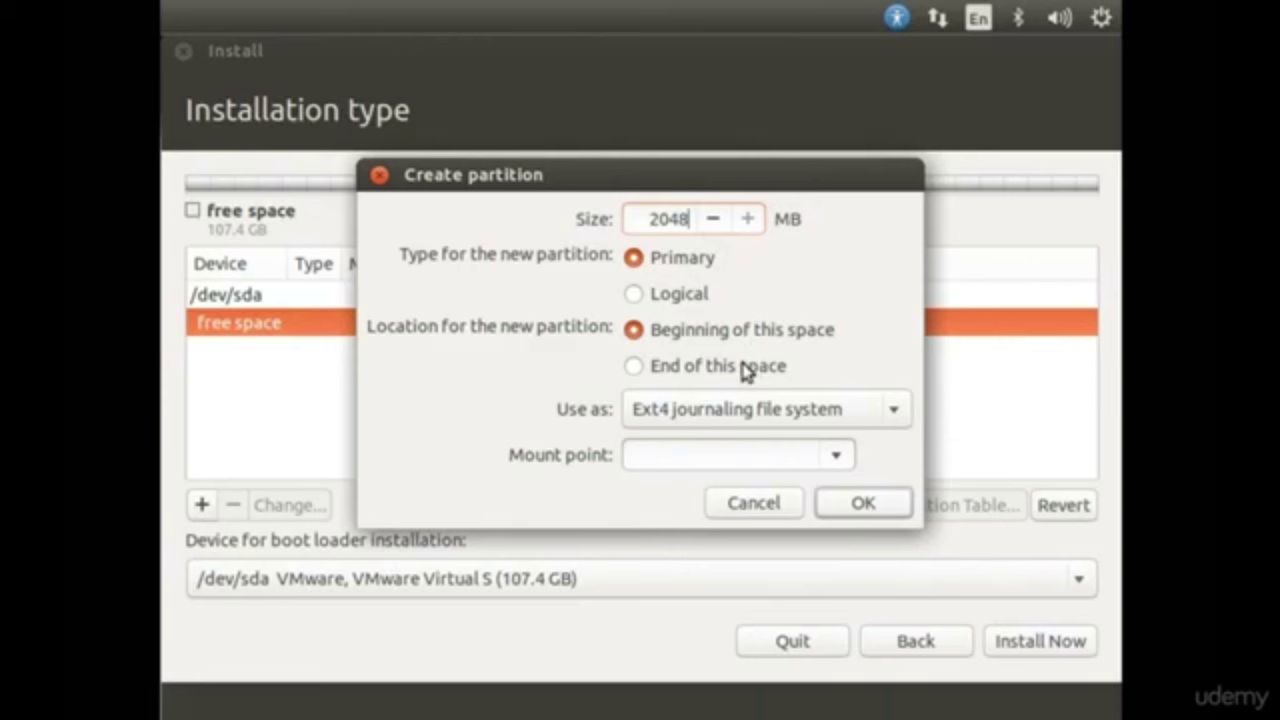
click(829, 466)
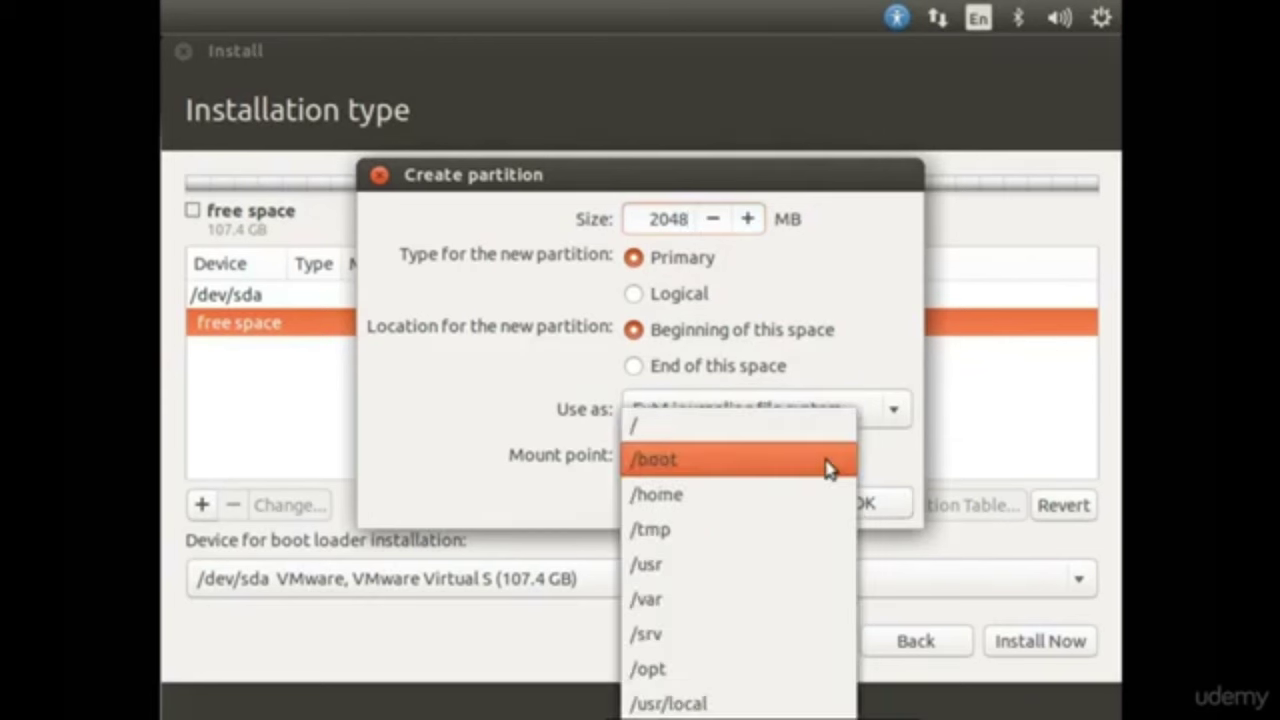
click(677, 465)
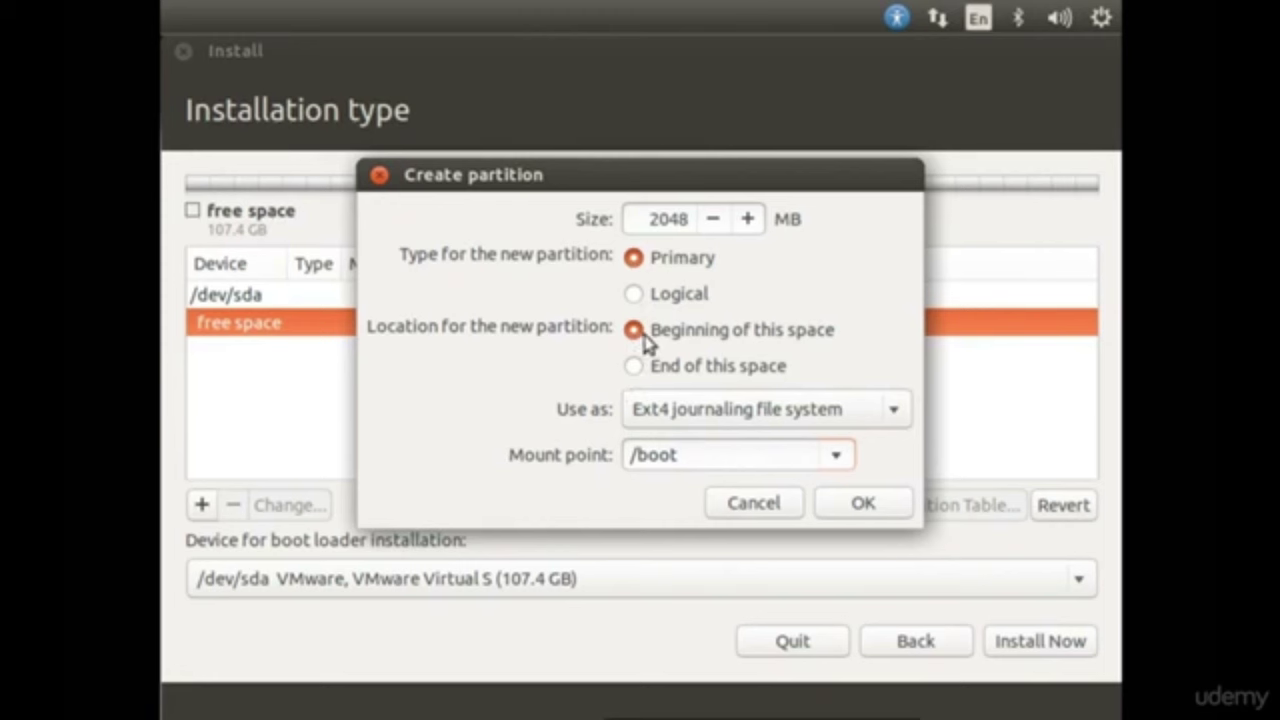
click(857, 504)
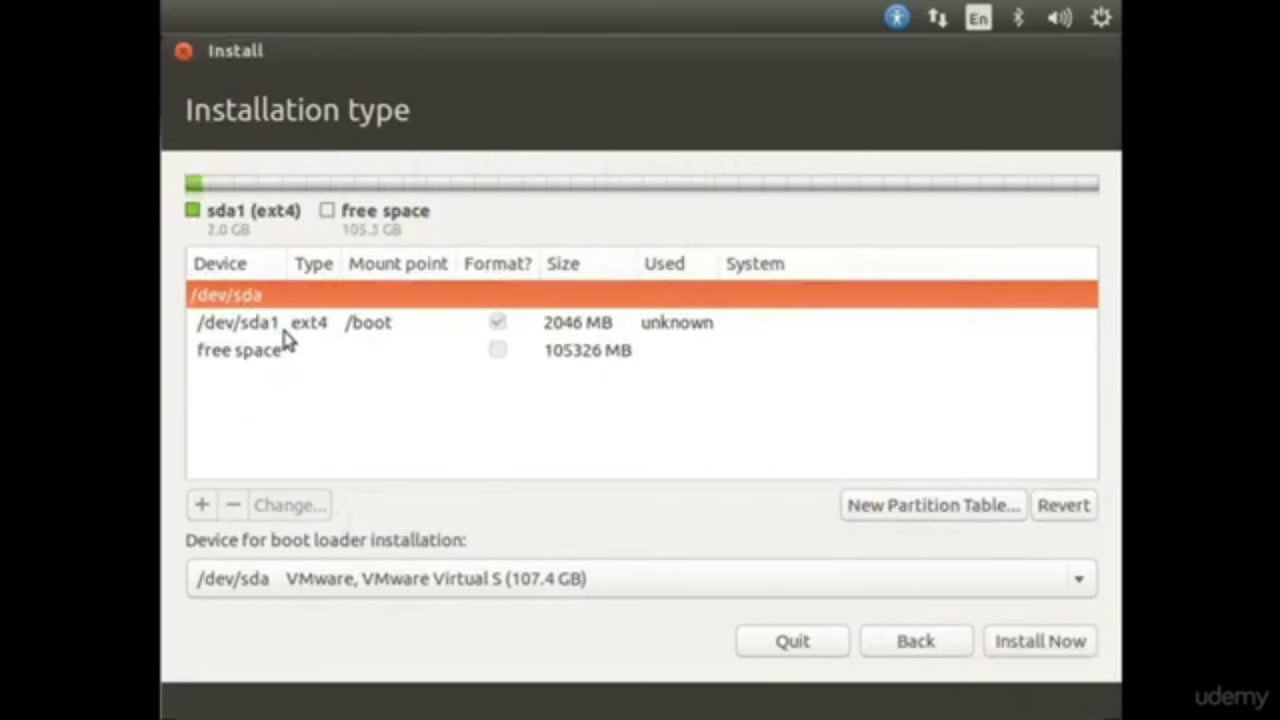
- Create a 2048 MB logical swap area at the beginning of the free space after the /boot partition
click(266, 358)
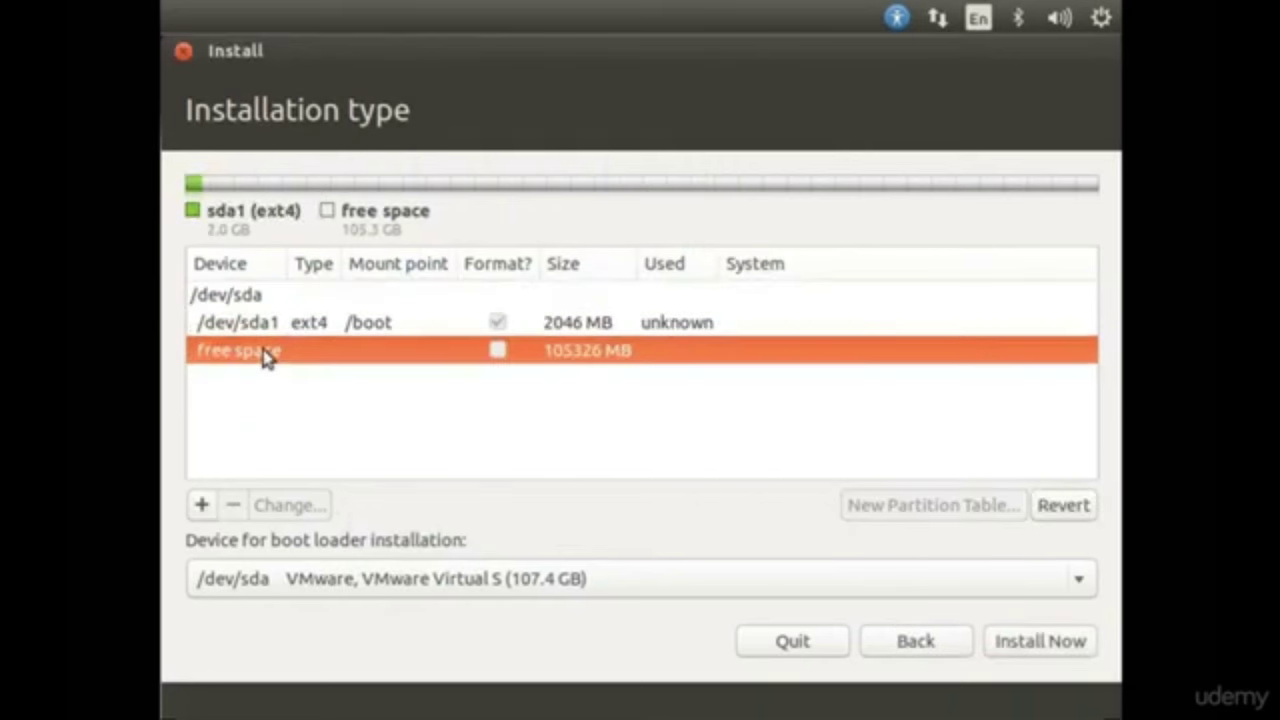
click(202, 505)
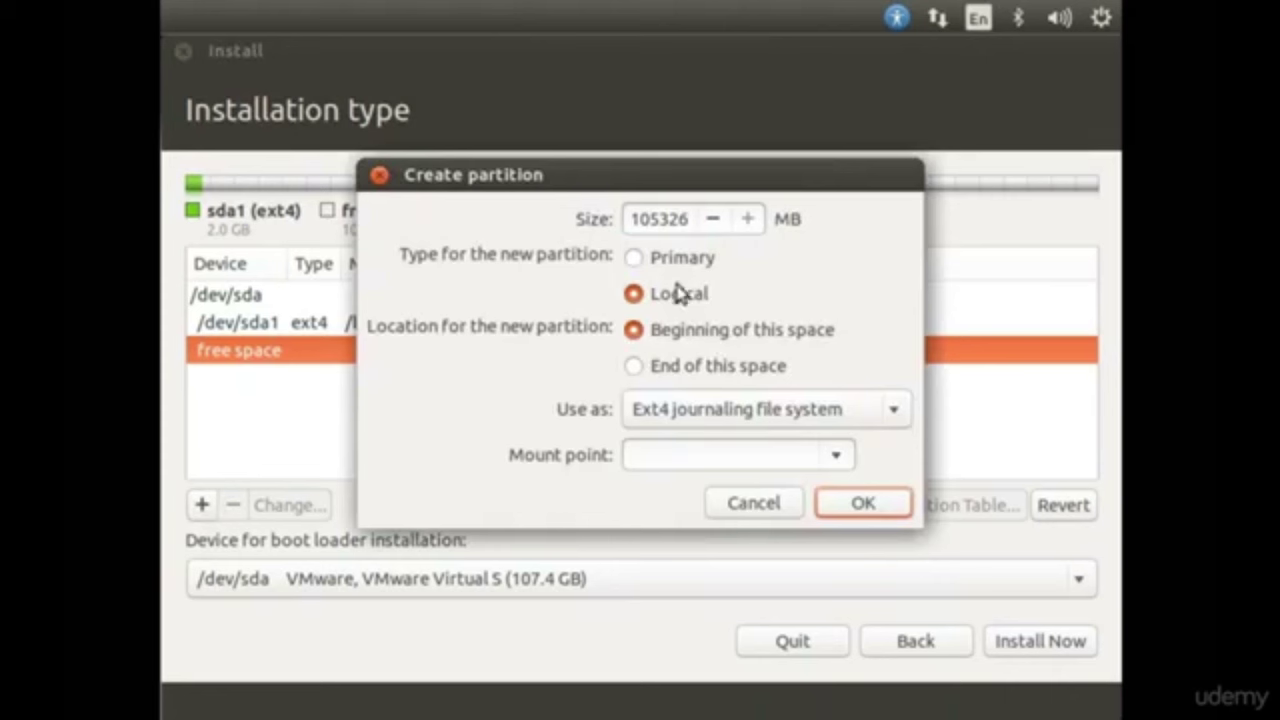
click(699, 420)
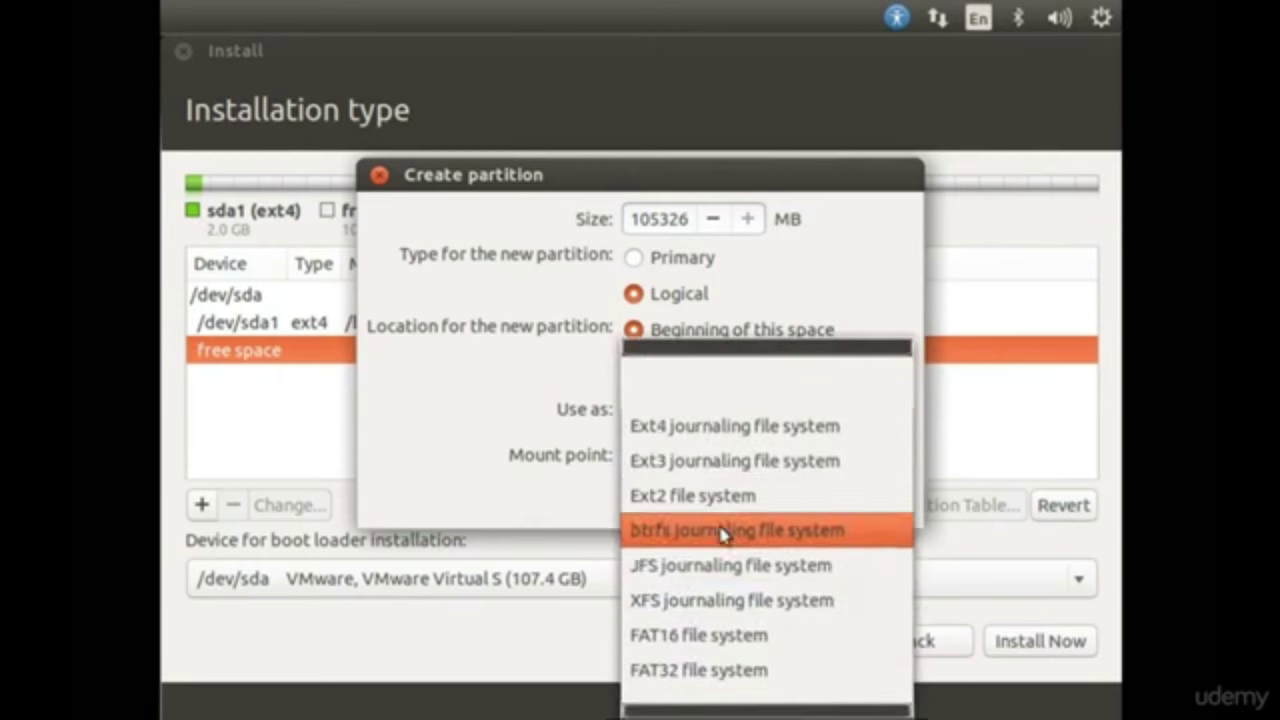
click(505, 428)
click(831, 459)
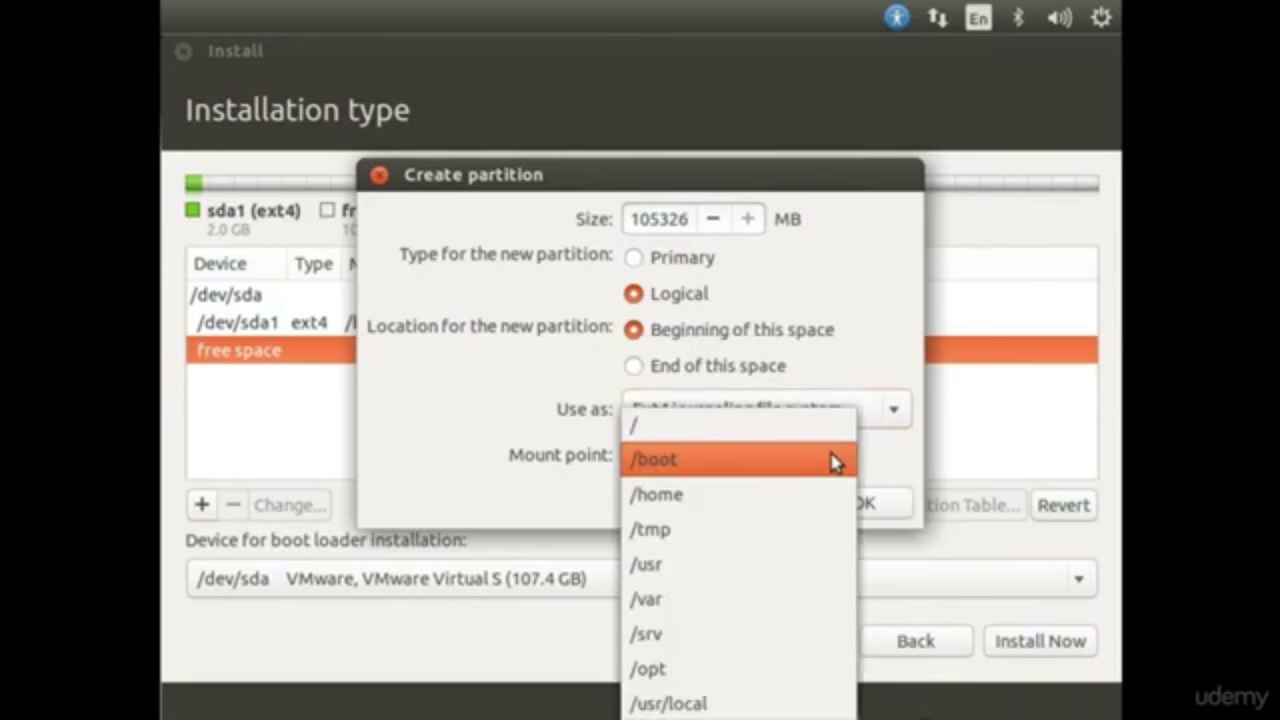
click(835, 460)
click(798, 418)
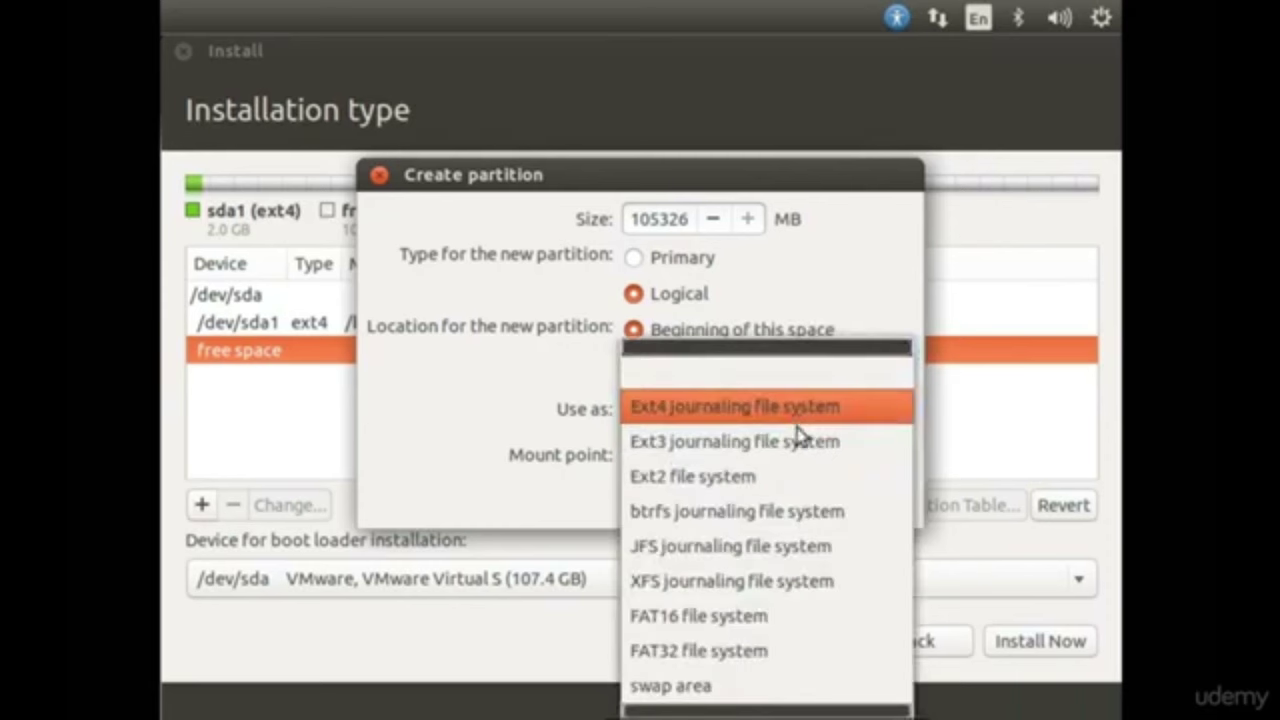
click(730, 688)
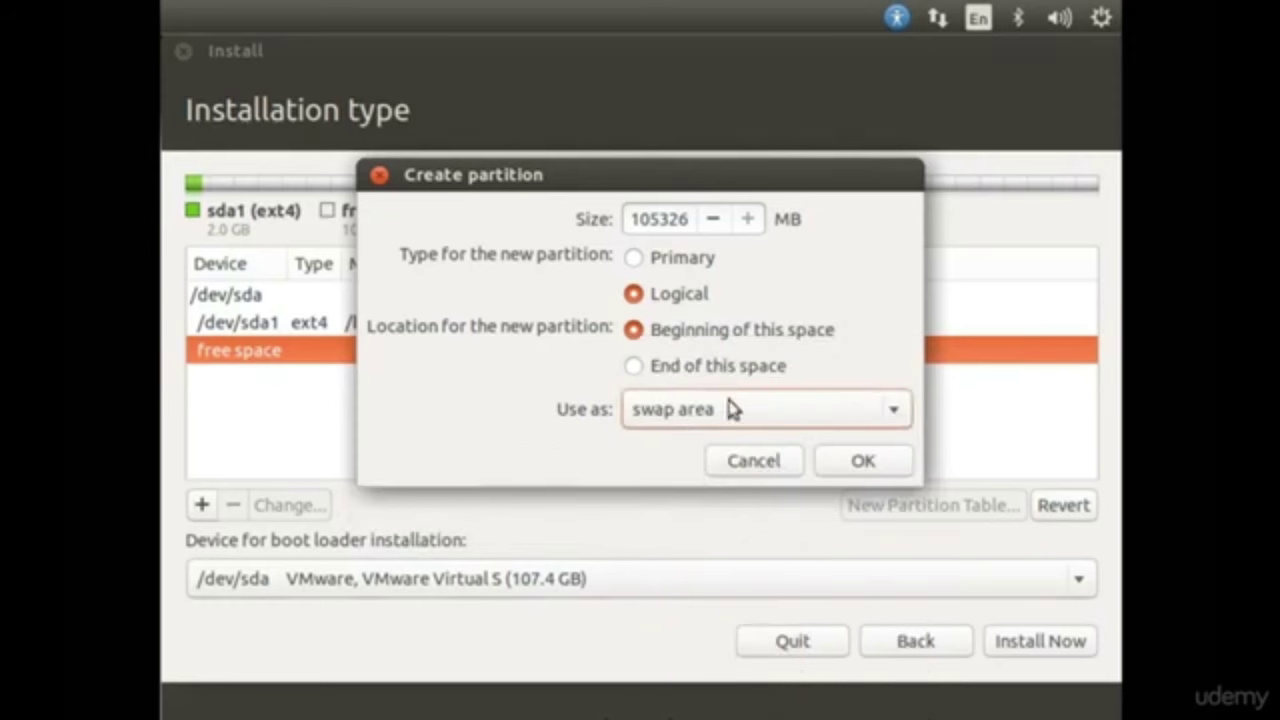
double_click(660, 219)
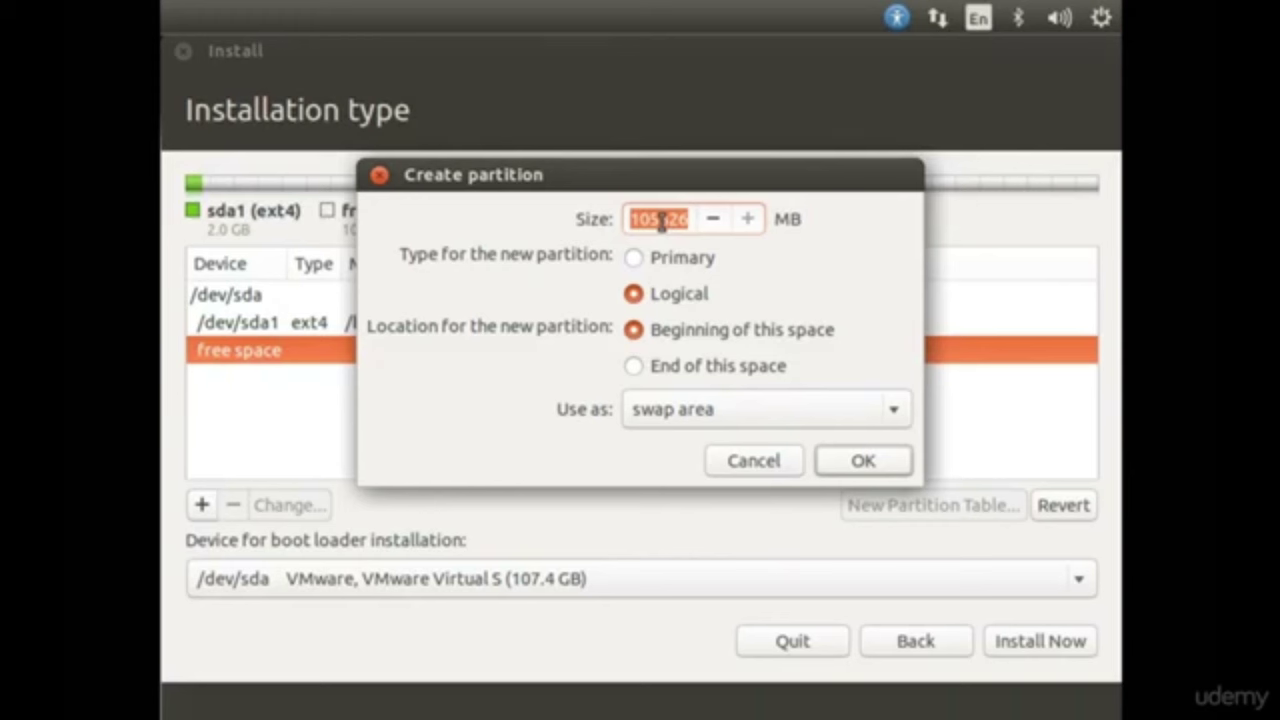
text(2048)
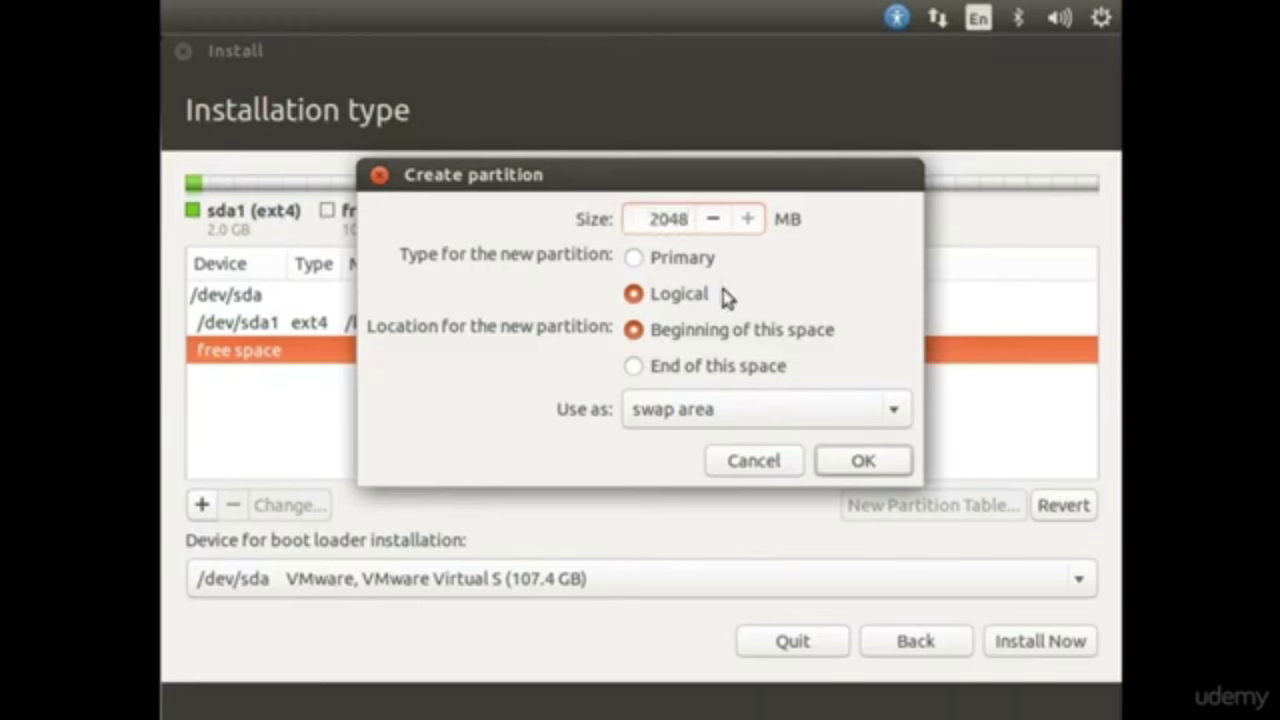
click(857, 460)
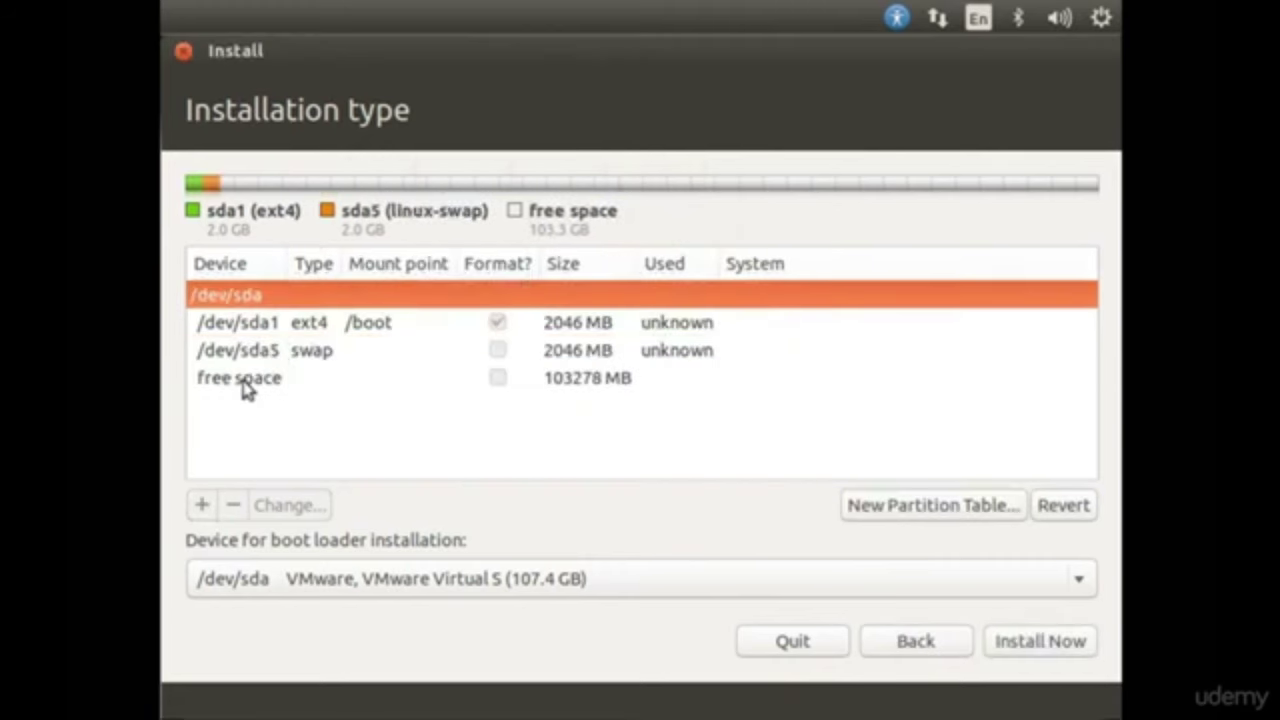
- Create a logical Ext4 partition mounted at / from all the remaining free space and start the installation
click(247, 390)
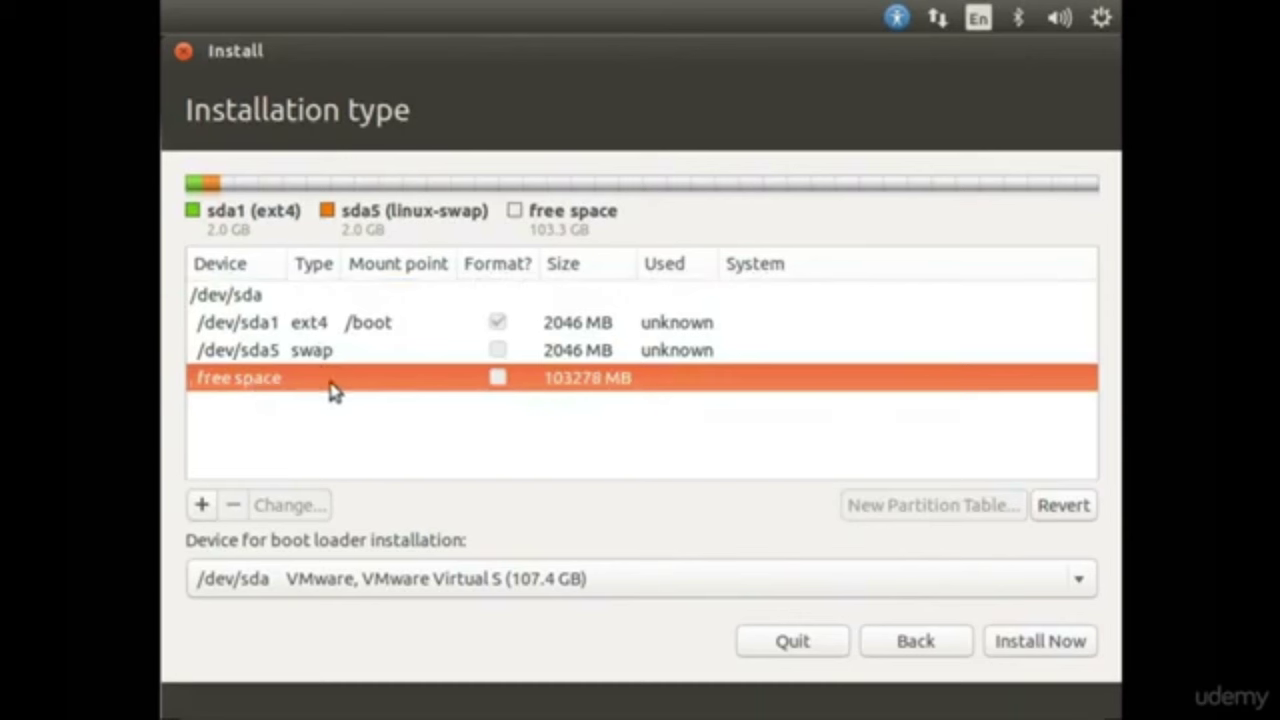
click(203, 508)
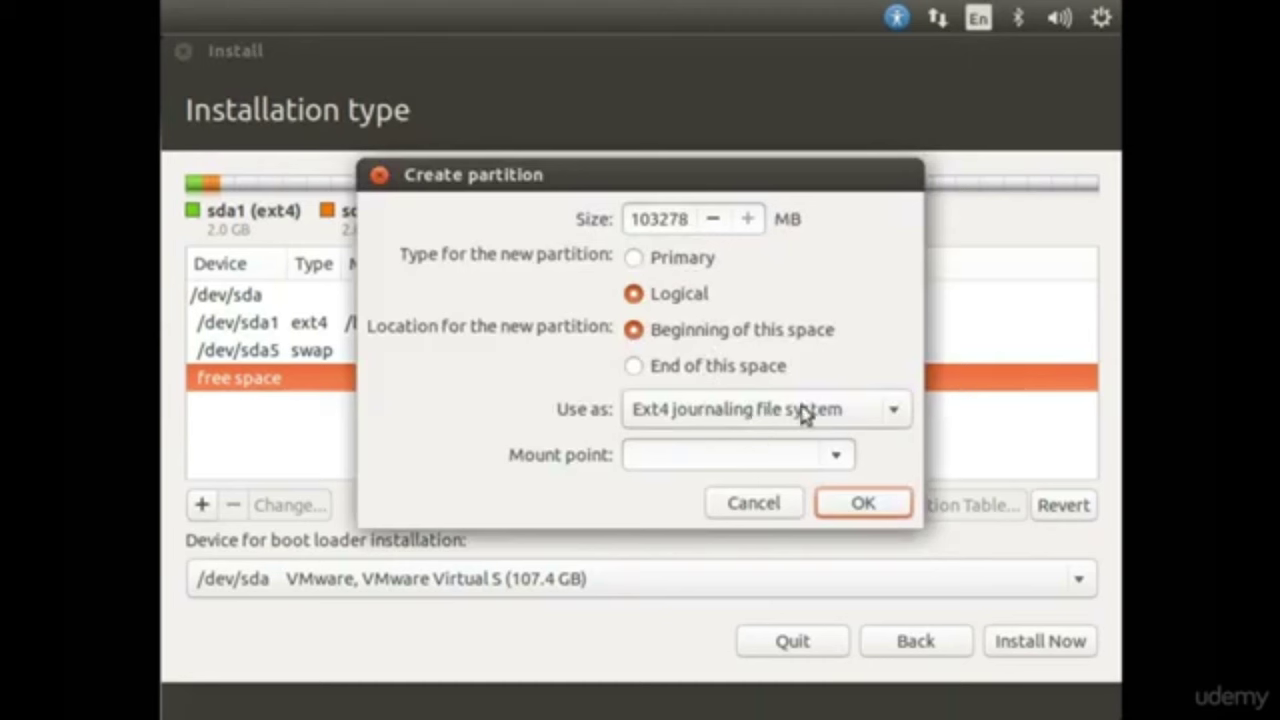
click(838, 456)
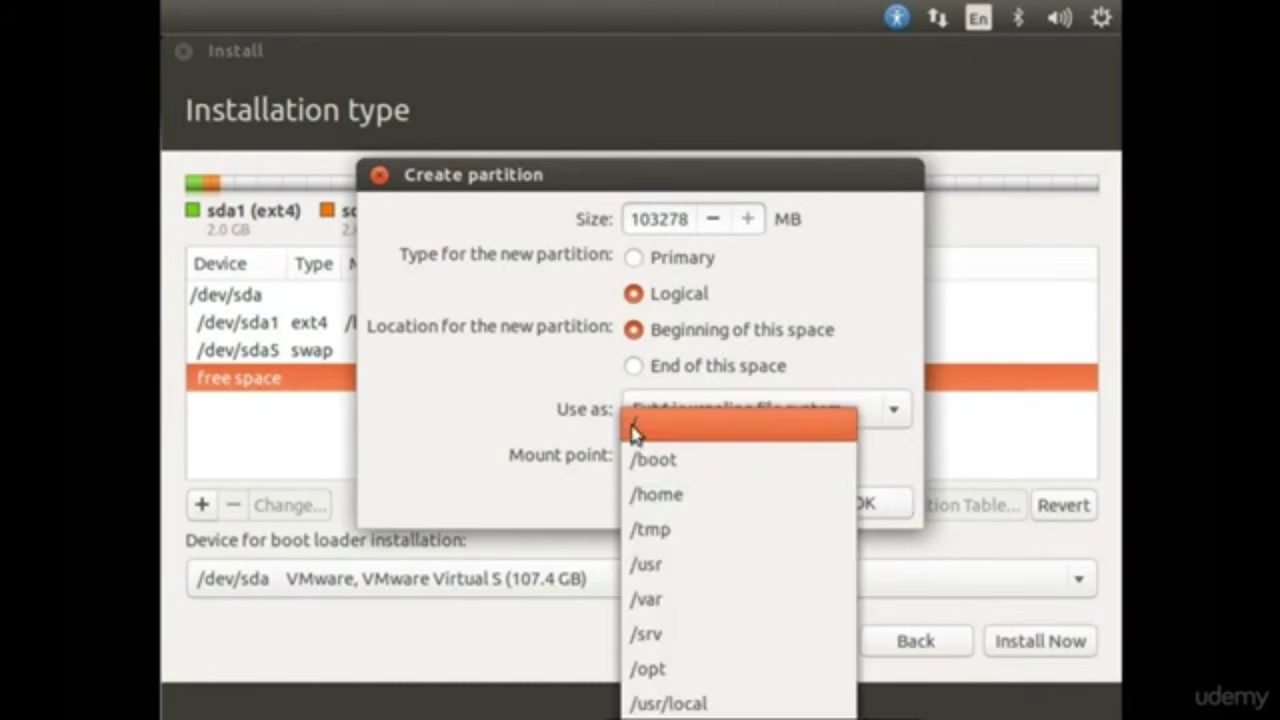
click(634, 432)
click(903, 414)
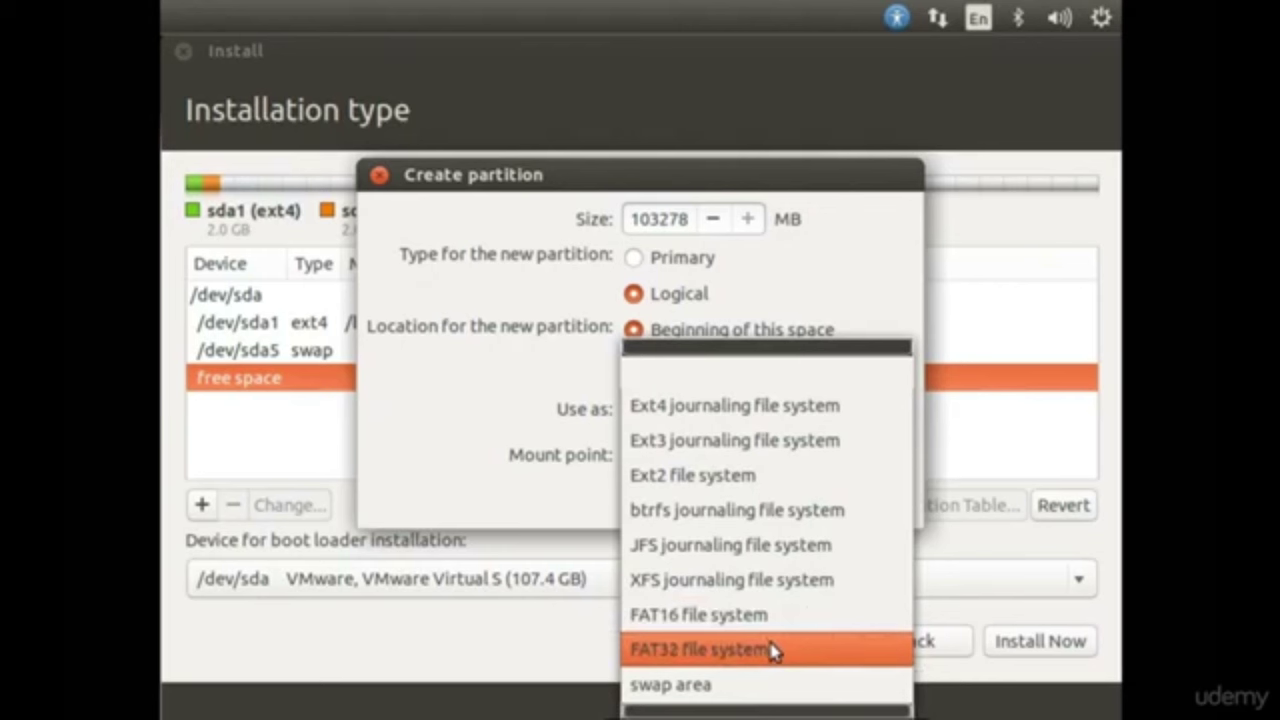
click(702, 405)
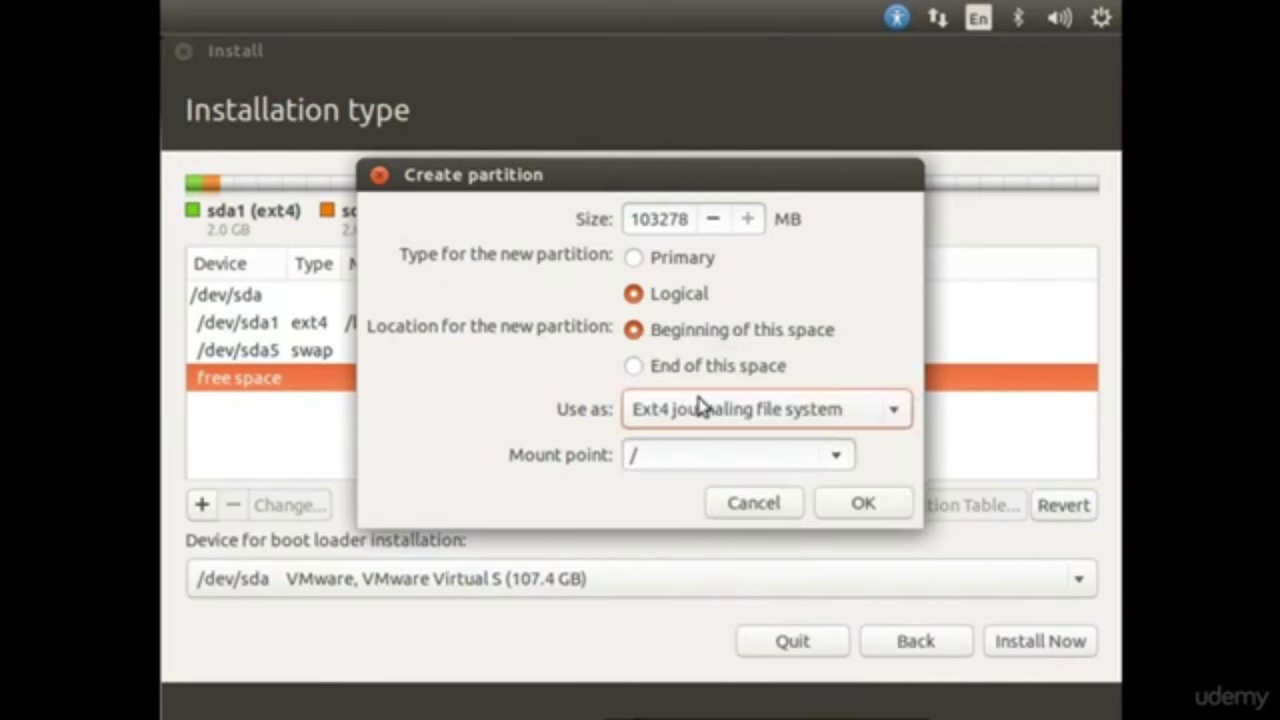
click(861, 501)
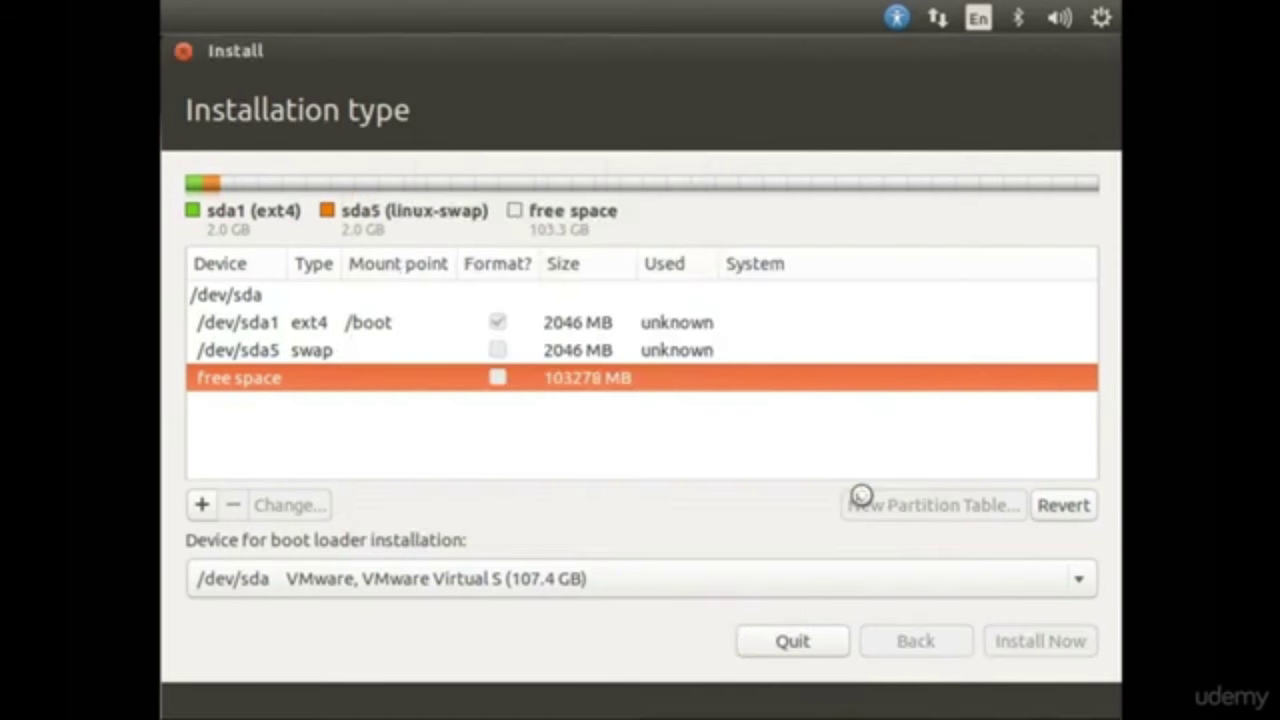
click(1023, 643)
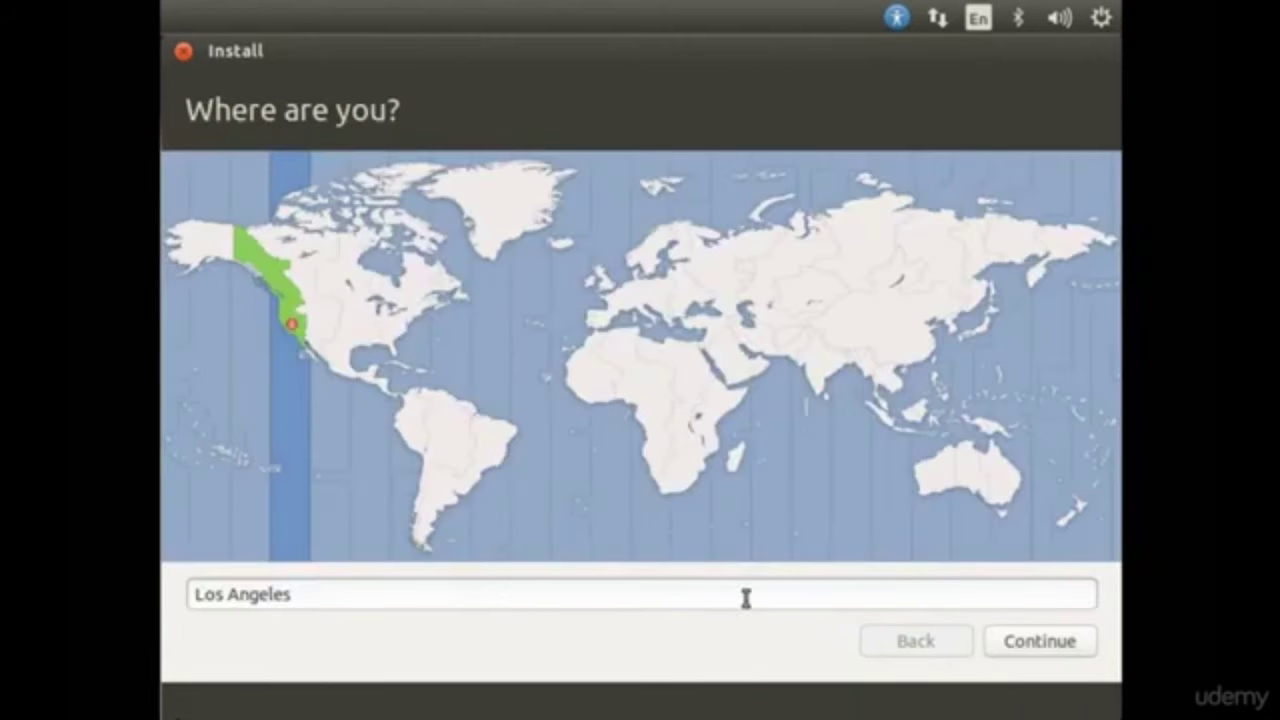
- Set the location to San Jose (California, United States) and continue to the keyboard layout
key(ctrl+shift+Left)
key(BackSpace)
key(BackSpace)
key(BackSpace)
key(BackSpace)
key(BackSpace)
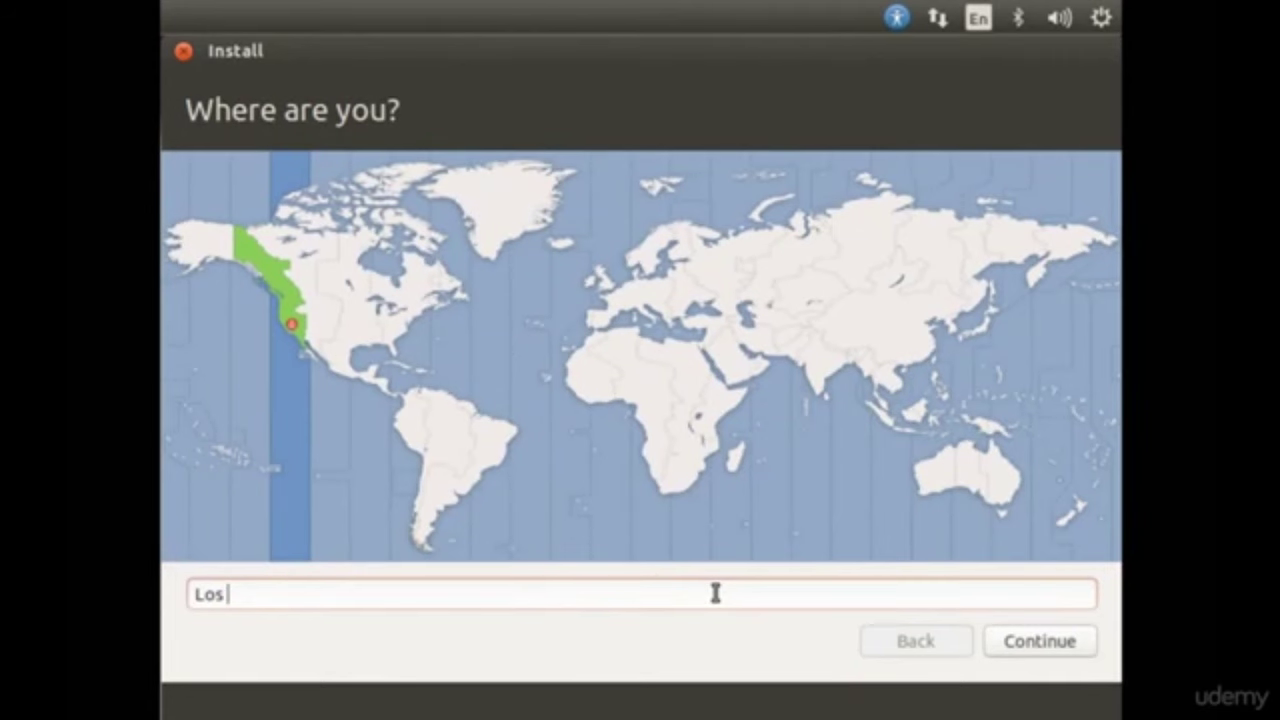
text(san jose)
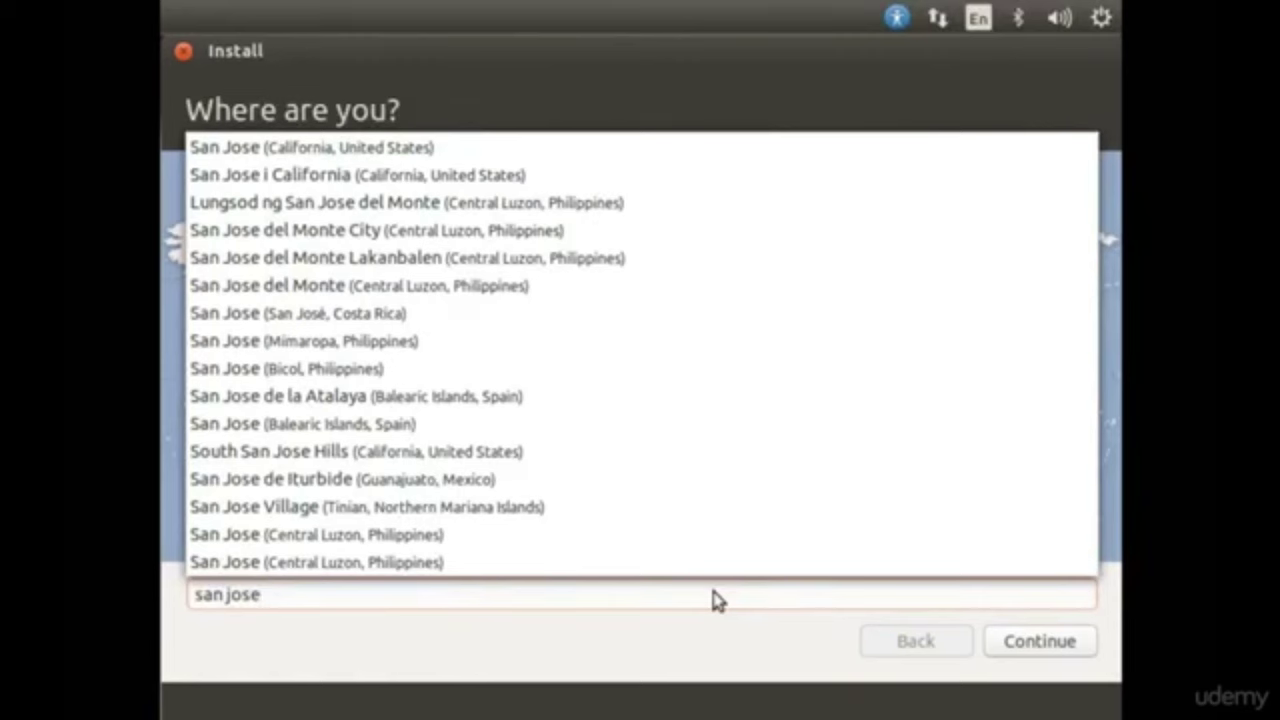
click(434, 151)
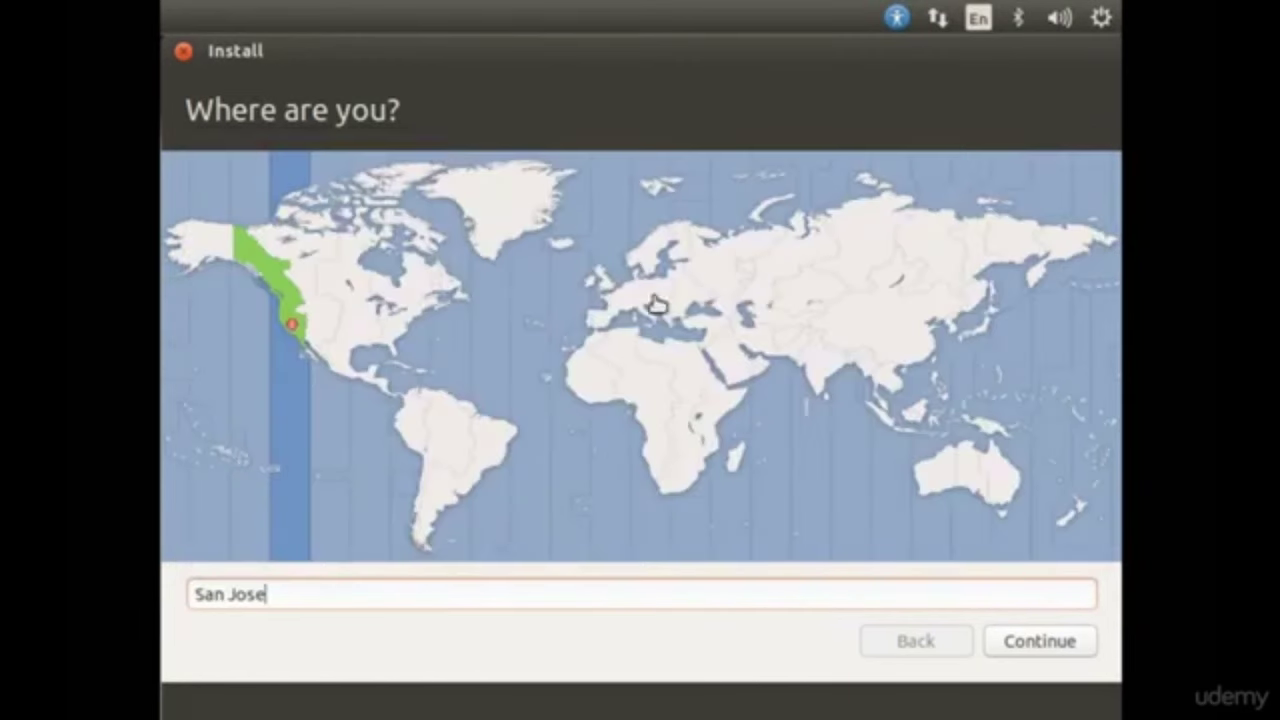
click(1051, 644)
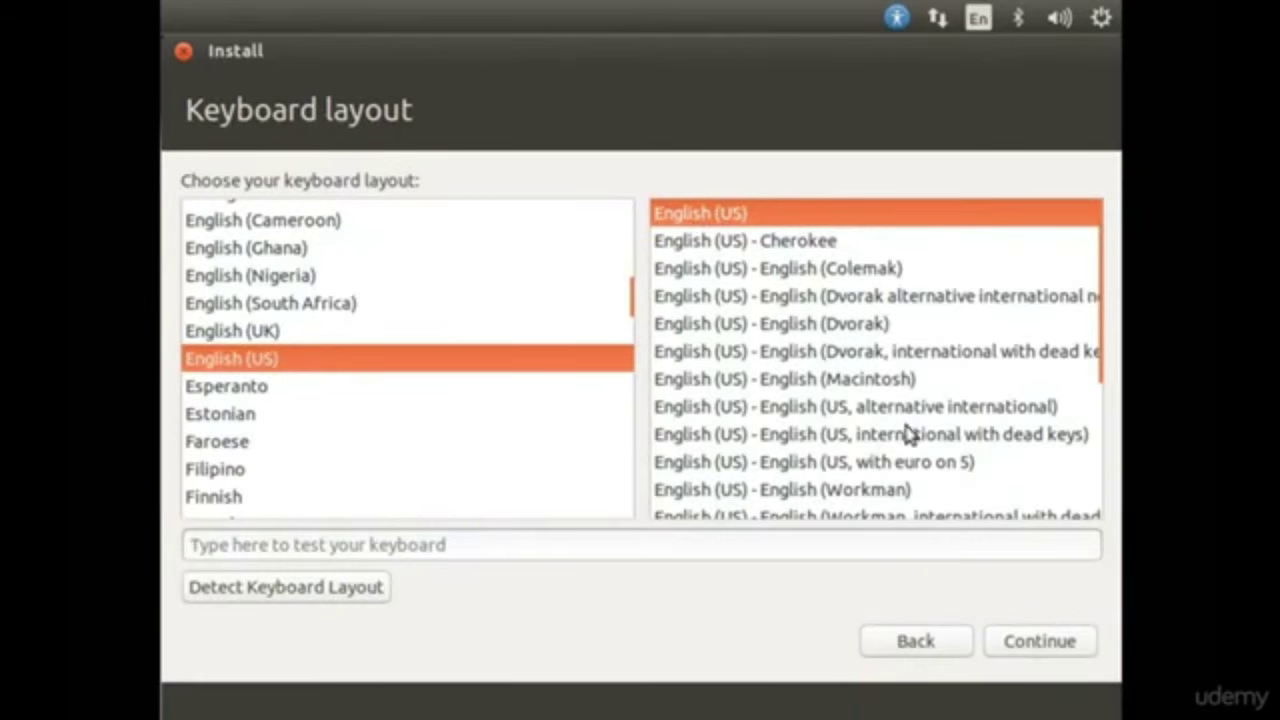
- Accept the English (US) keyboard layout and enter the user's name for the new account
click(1036, 645)
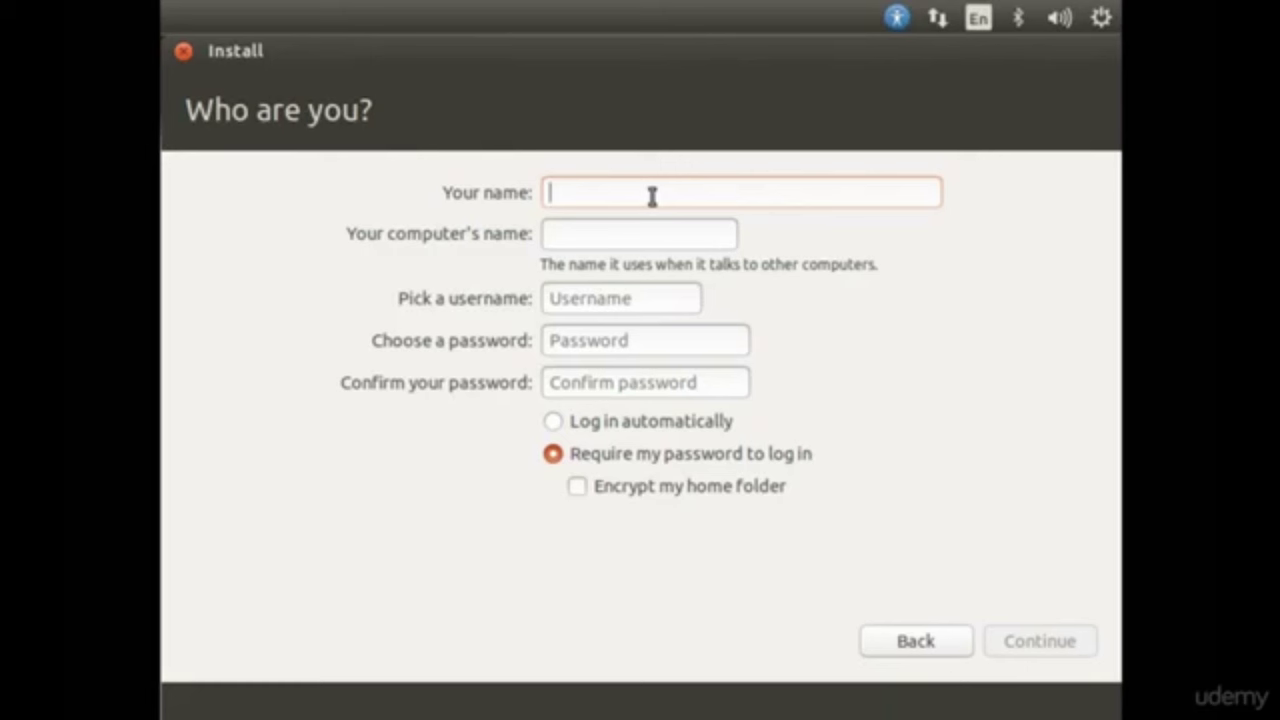
text(shak)
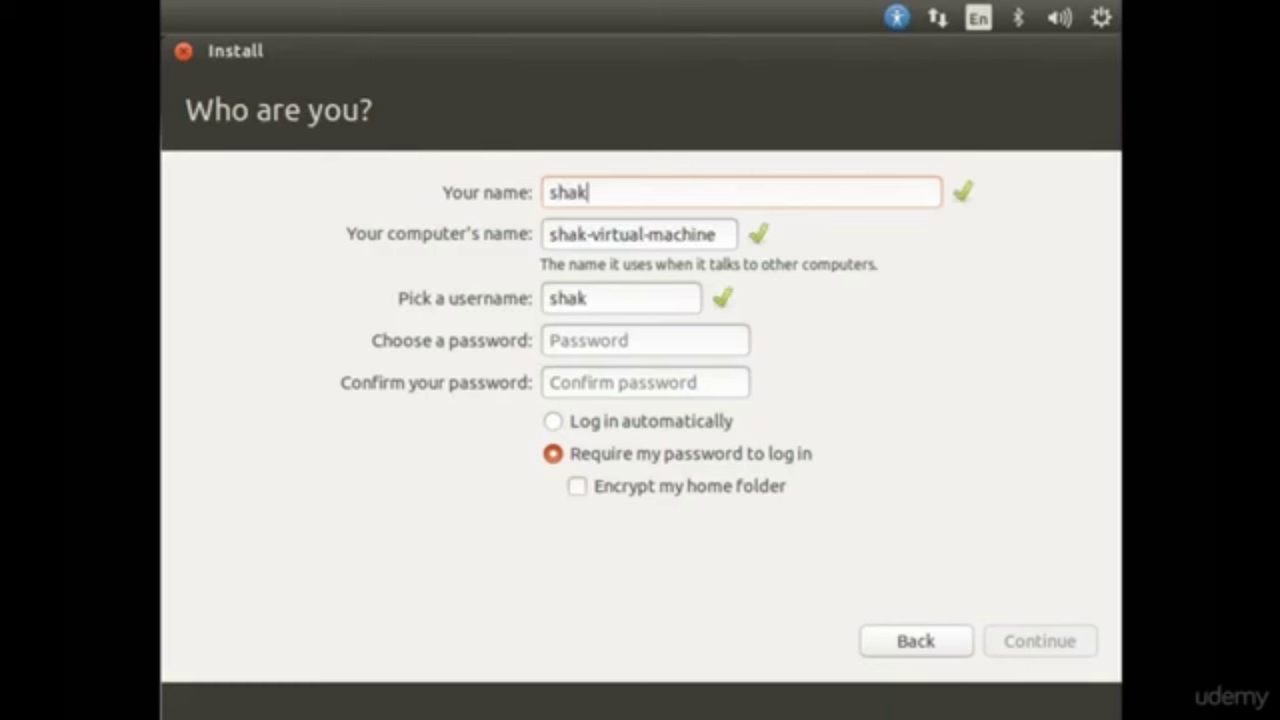
key(Tab)
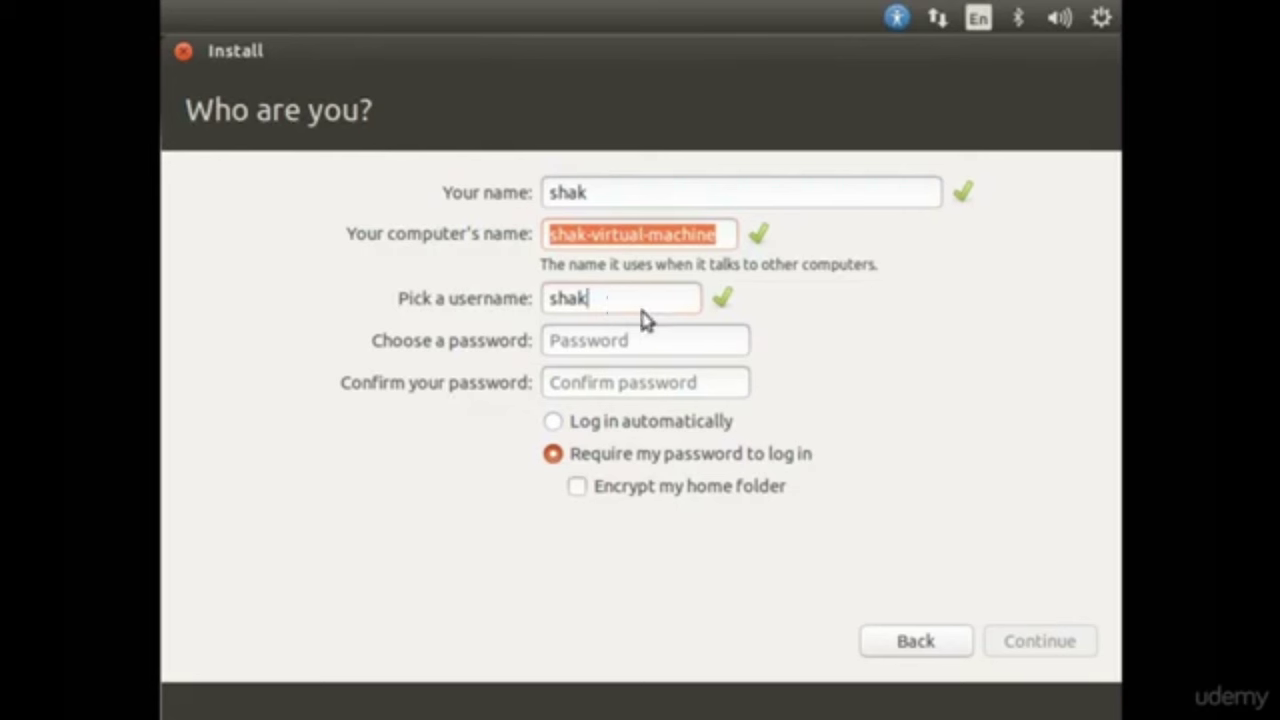
- Enter and confirm the account password, keeping the password required at login, and continue the installation
click(602, 341)
text(*********)
key(Tab)
text(*********)
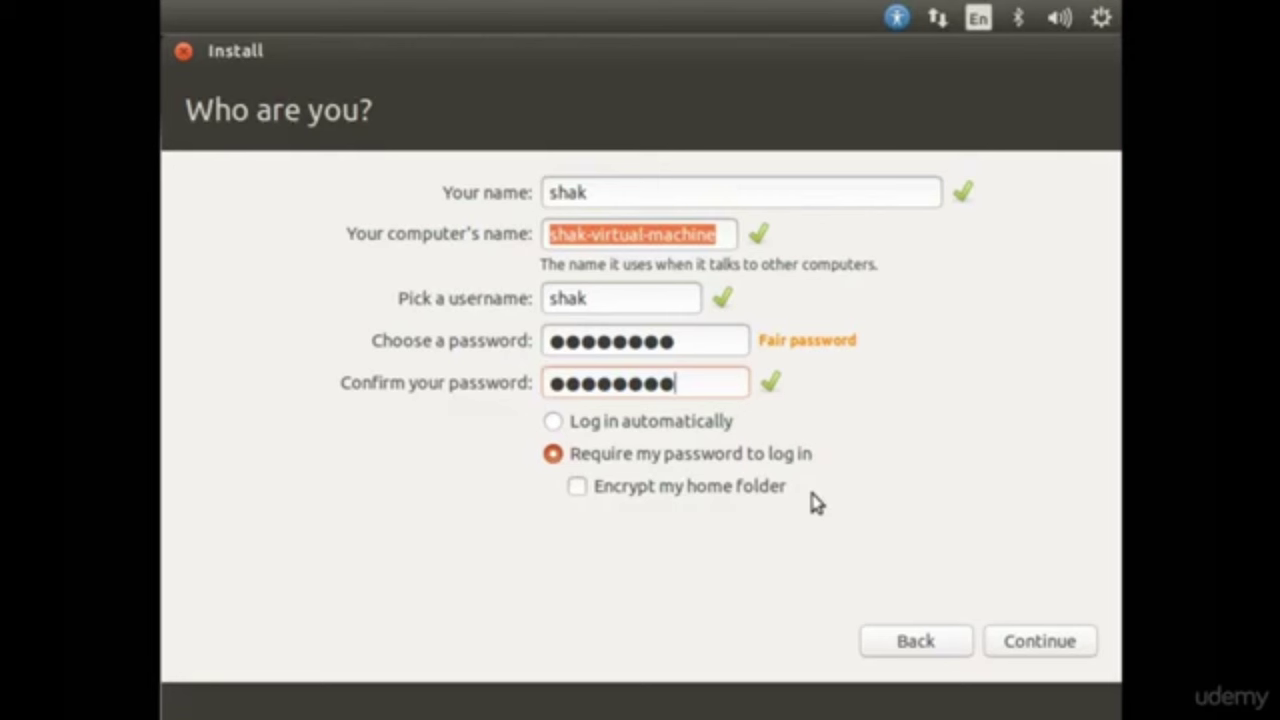
click(1036, 642)
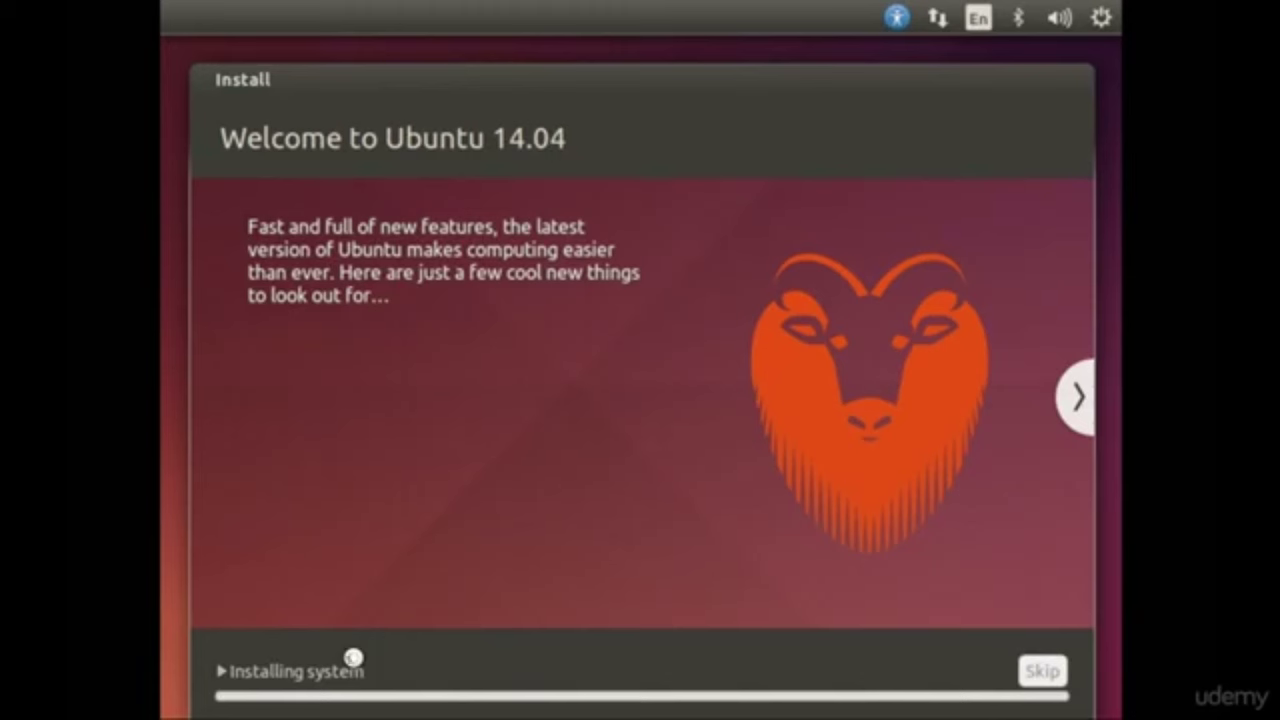
key(ctrl+Left)
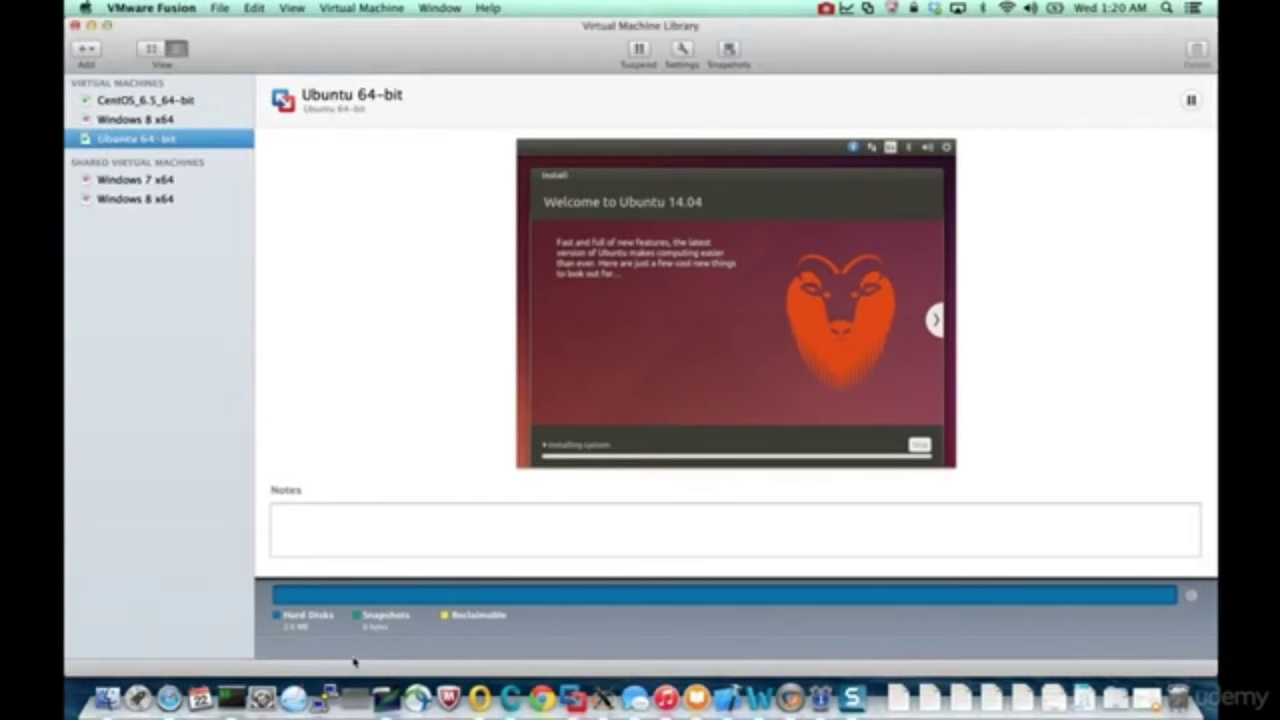
click(825, 9)
click(848, 42)
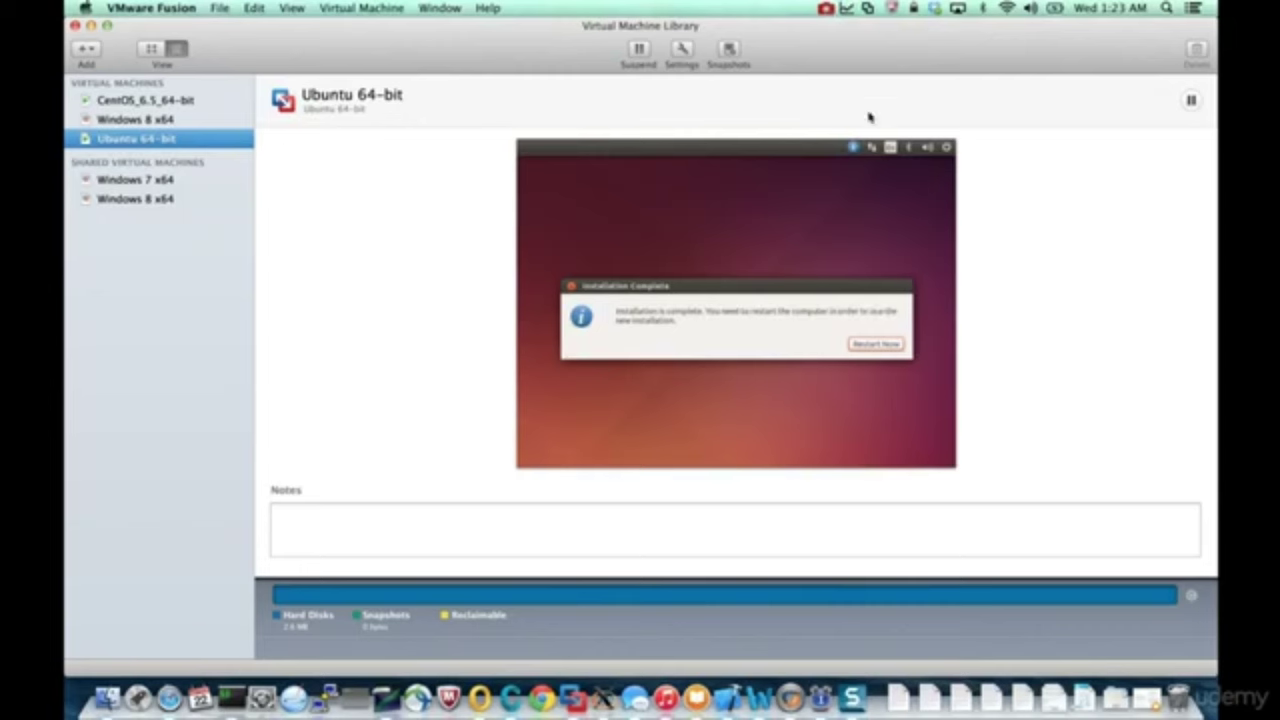
mouse_move(770, 27)
mouse_down()
mouse_move(709, 209)
mouse_move(823, 543)
mouse_move(760, 29)
mouse_move(771, 29)
mouse_up()
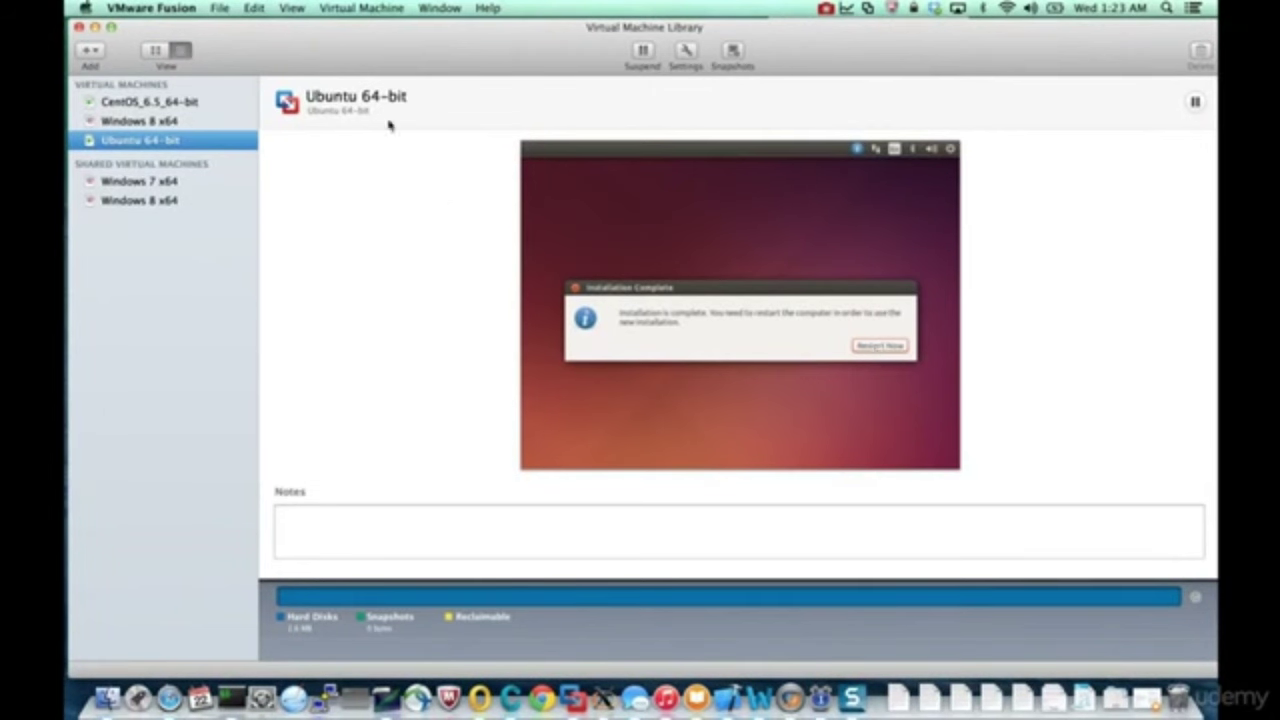
- Show the Ubuntu 64-bit virtual machine in full screen and restart it to finish the installation
click(300, 8)
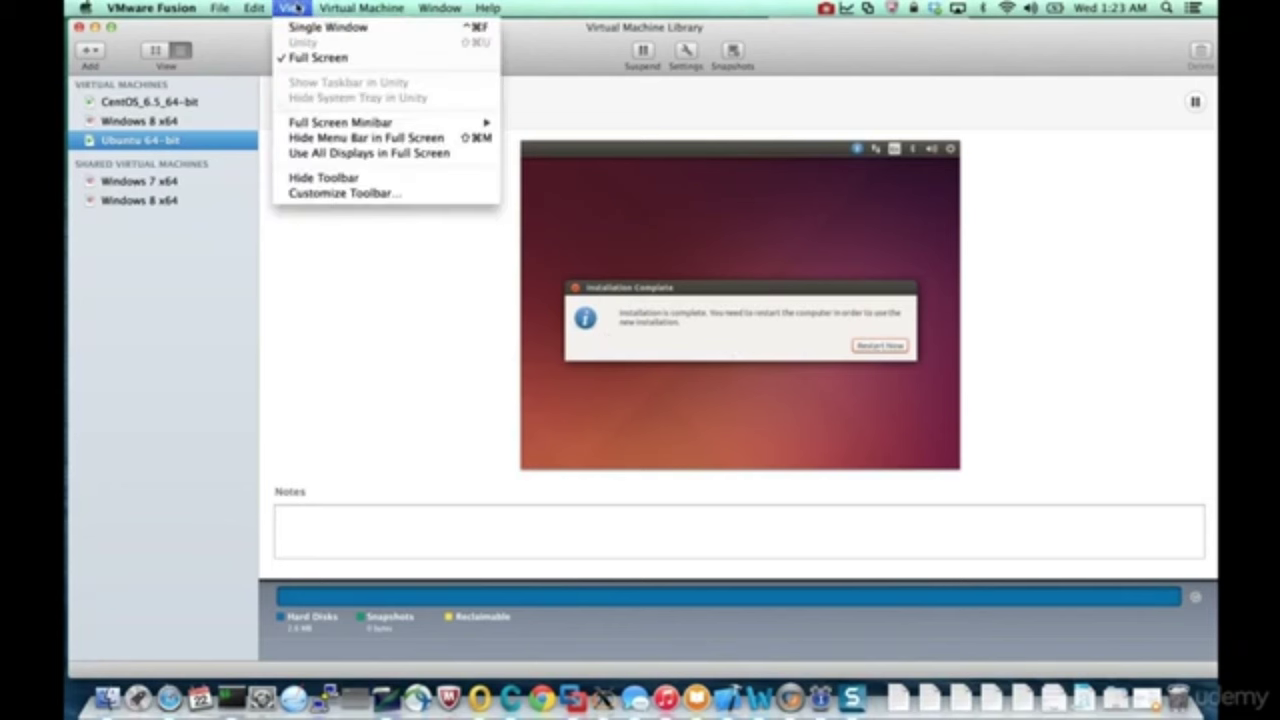
click(320, 57)
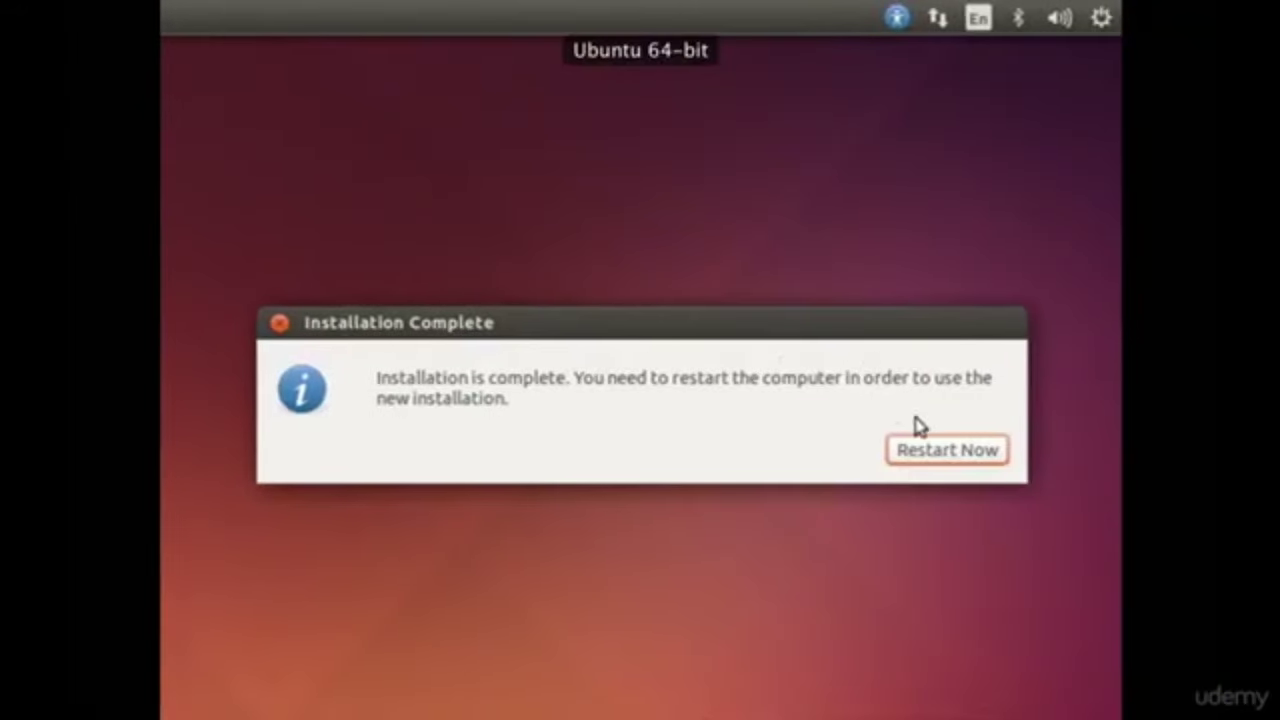
click(923, 449)
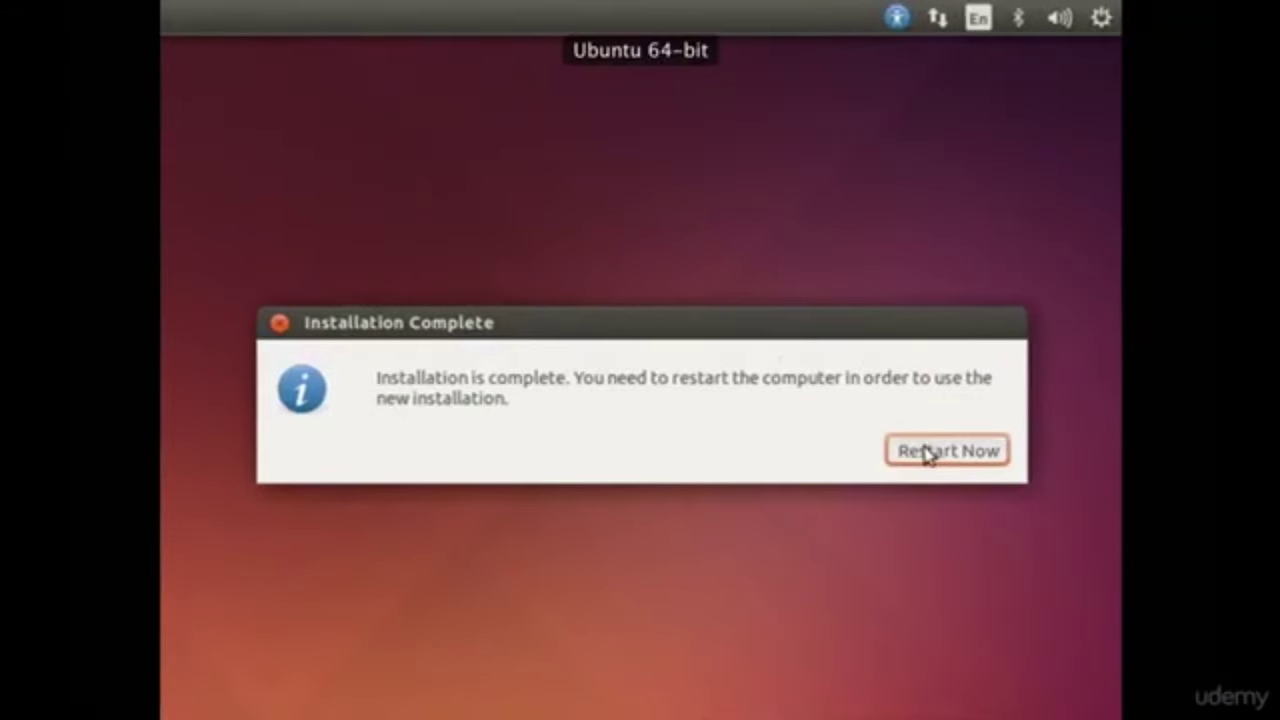